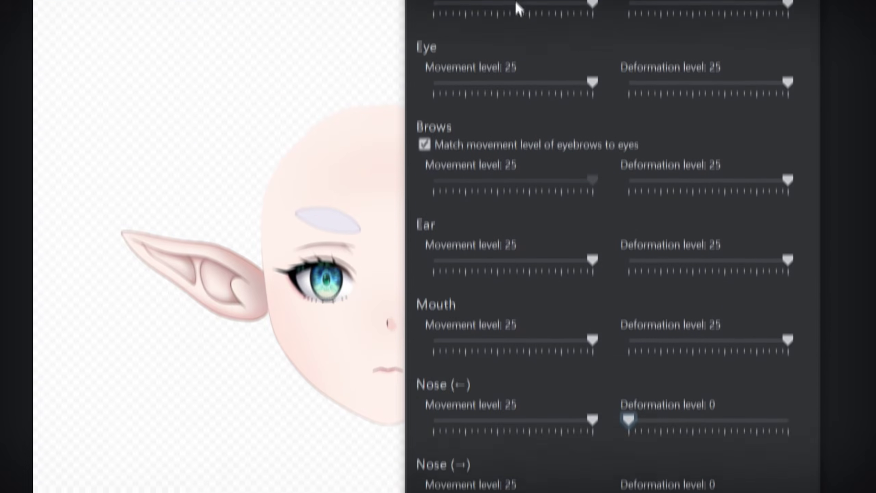
- Set the movement and deformation levels of the Face and Eye groups to 0
left_click_drag(592, 3, 434, 4)
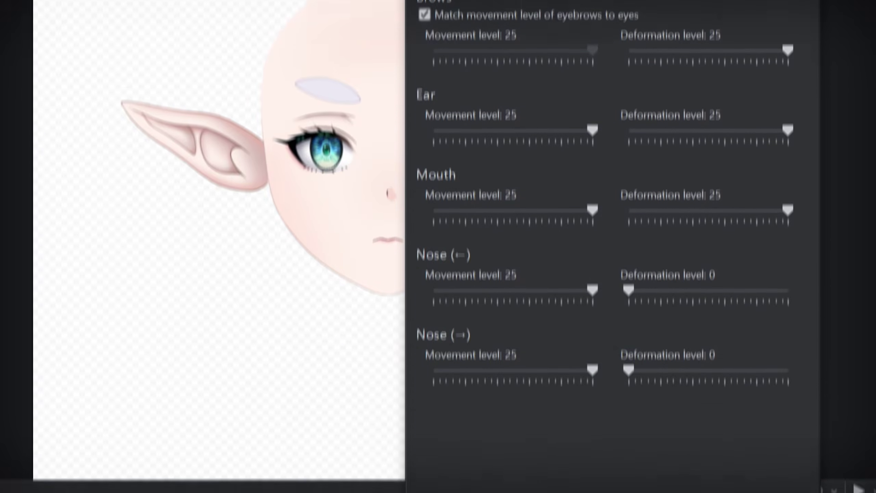
left_click_drag(788, 4, 628, 4)
left_click_drag(592, 82, 433, 82)
left_click_drag(787, 83, 628, 82)
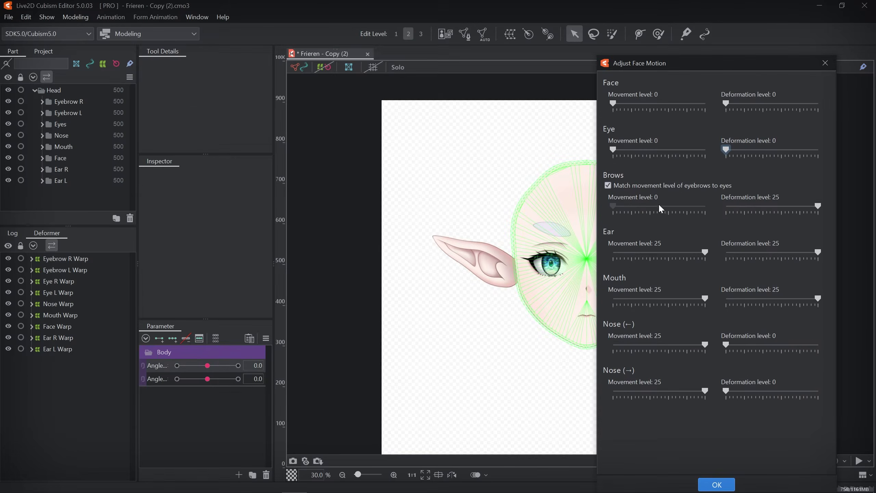
- Set the Brows deformation level, both Ear and Mouth levels, and the movement levels of both Nose directions to 0
left_click_drag(818, 206, 726, 205)
left_click_drag(705, 251, 612, 252)
left_click_drag(818, 252, 726, 252)
left_click_drag(817, 298, 613, 298)
left_click_drag(705, 345, 595, 358)
left_click_drag(705, 391, 609, 396)
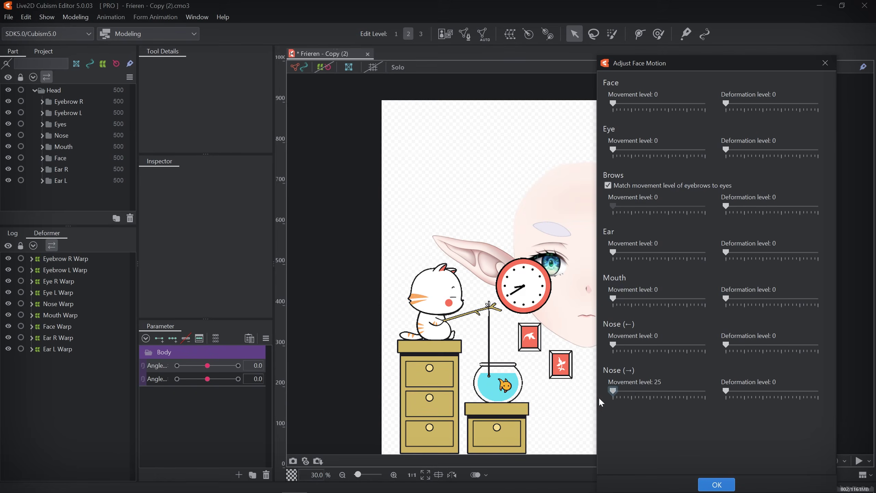
- Move the Adjust Face Motion window out of the way and preview the first angle parameter in both directions, returning it to 0
left_click_drag(685, 64, 727, 481)
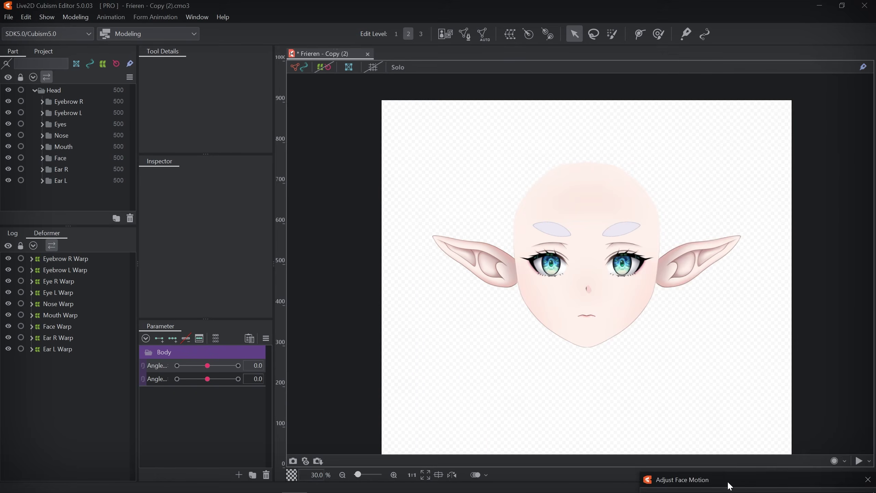
left_click(208, 366)
left_click_drag(208, 367, 268, 372)
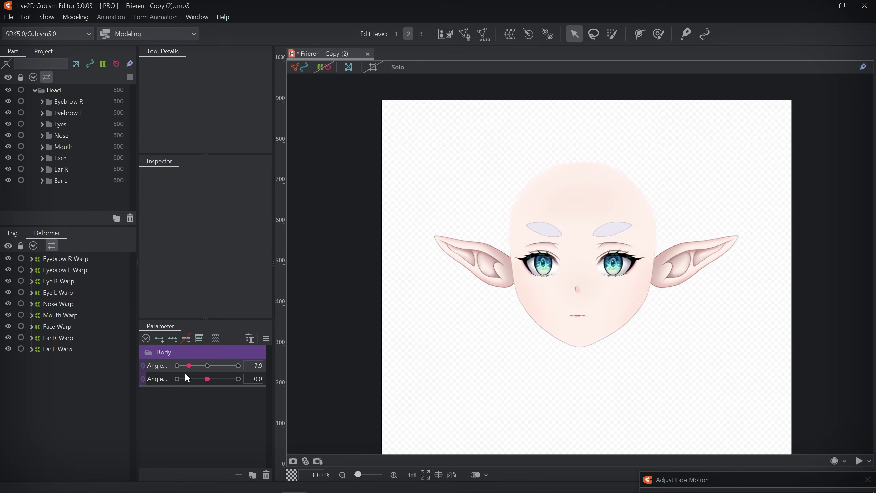
left_click(208, 366)
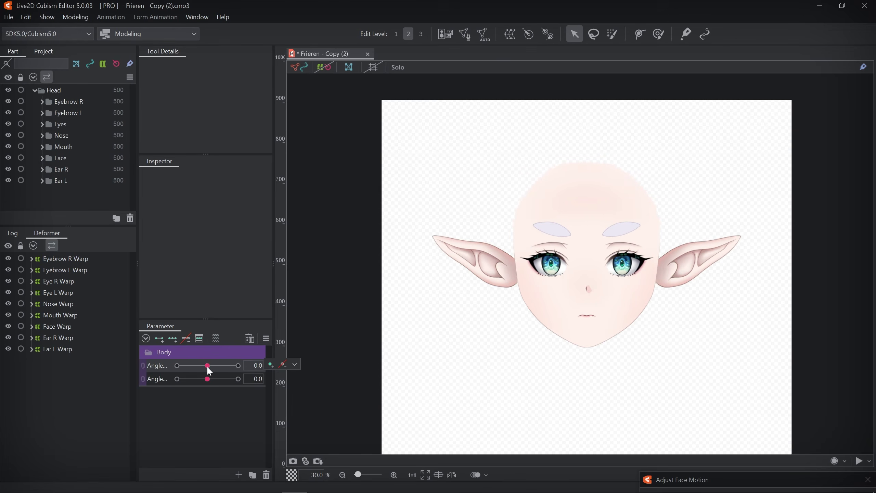
left_click(294, 364)
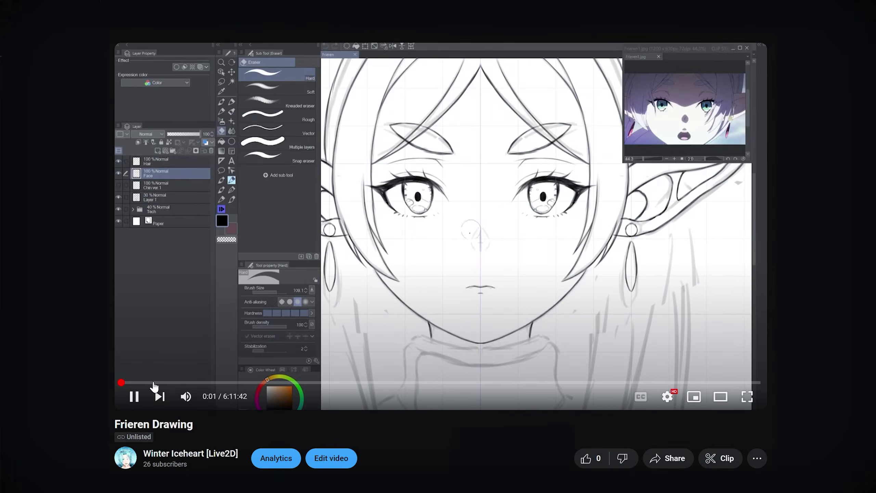
- Skim forward through the "Frieren Drawing" video on YouTube
left_click_drag(188, 383, 226, 387)
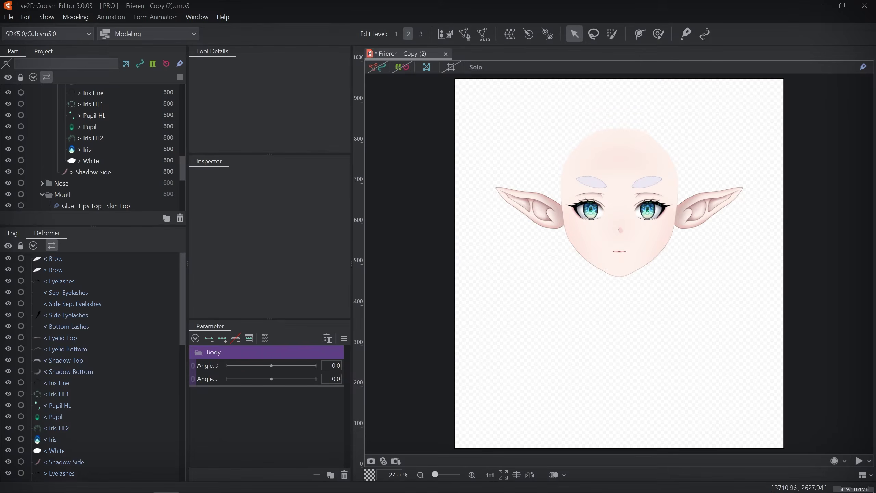
- In Live2D Cubism Editor, open the Generate Face Deformer settings for automatic face motion
scroll(626, 81, "up", 3)
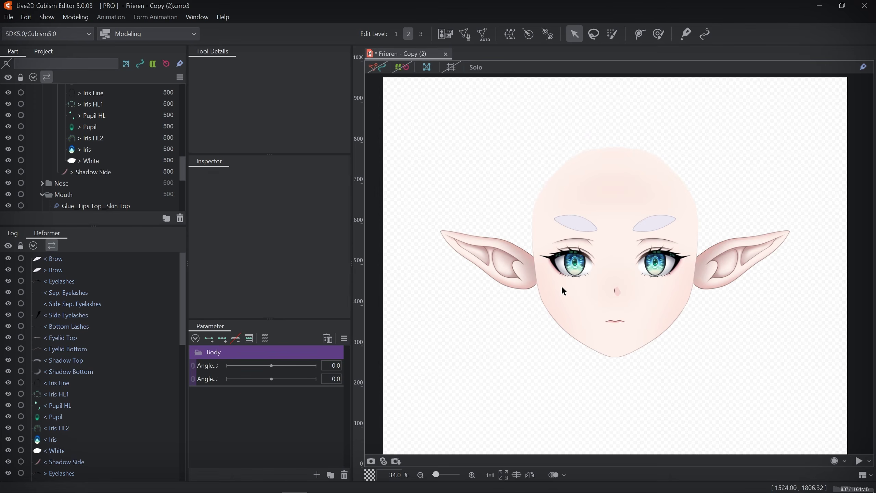
scroll(597, 278, "up", 3)
scroll(597, 303, "down", 3)
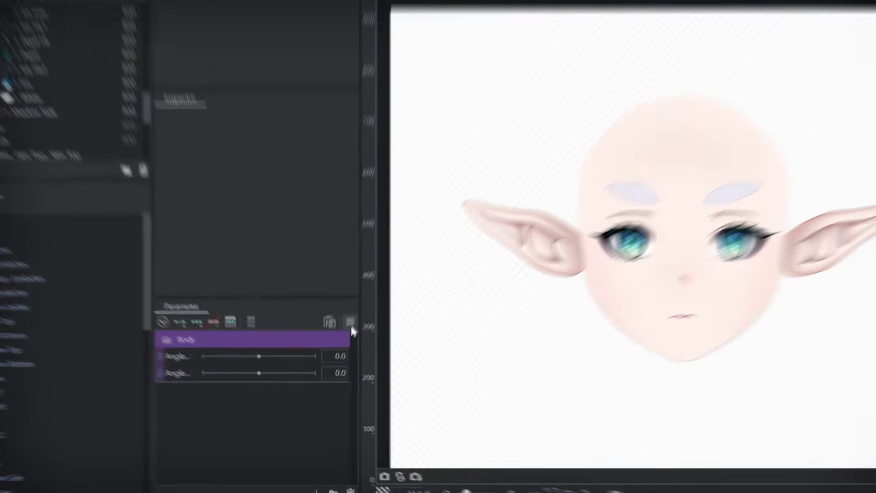
left_click(344, 338)
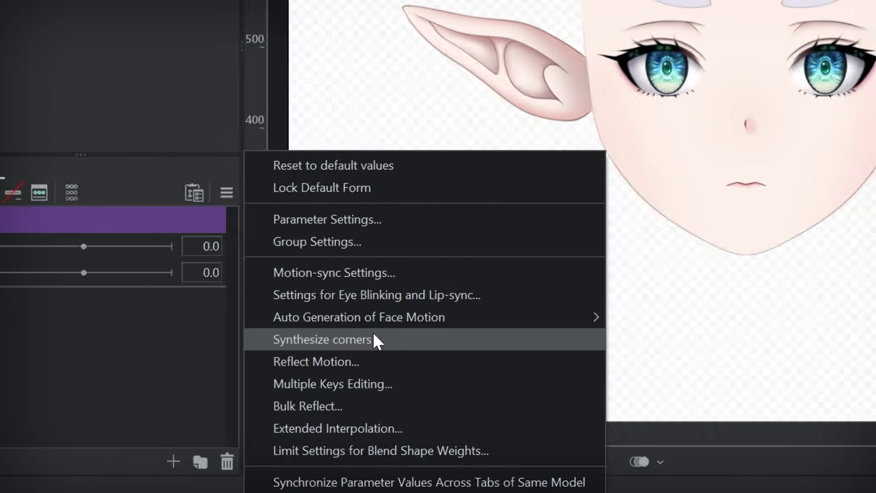
mouse_move(642, 317)
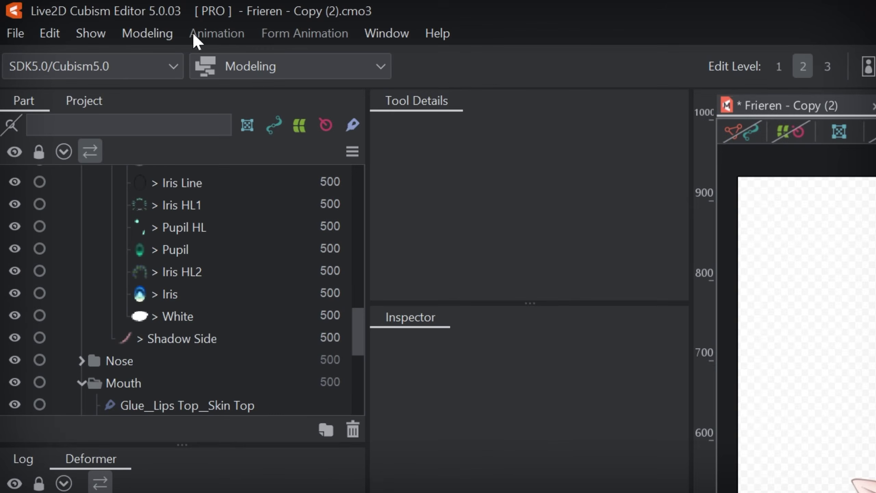
left_click(159, 33)
mouse_move(162, 104)
mouse_move(425, 106)
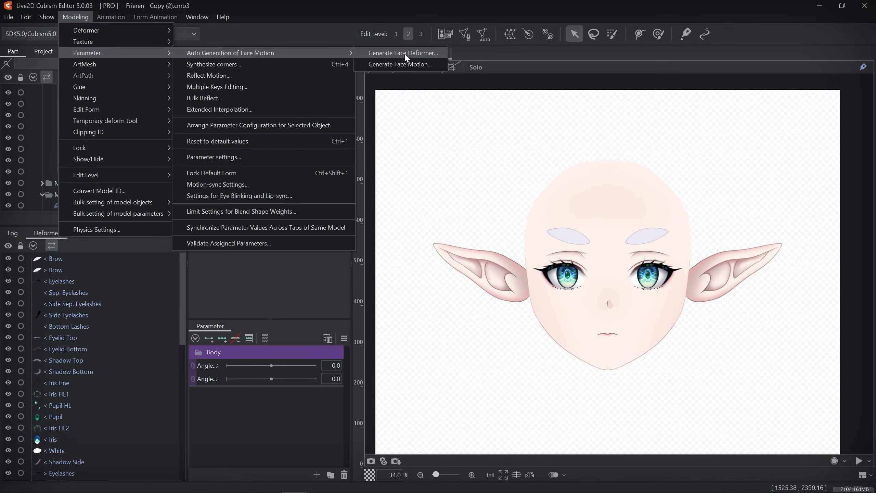
left_click(408, 55)
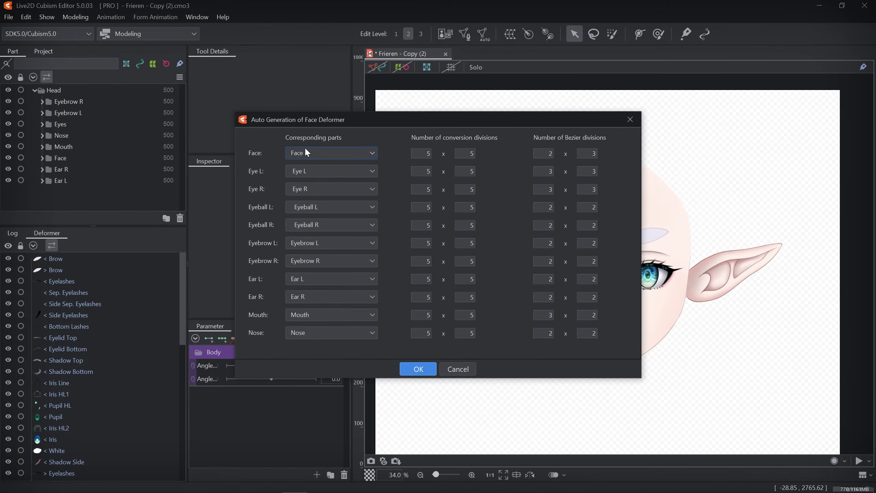
- Check the corresponding parts chosen for Face, Eye L, Eye R, Eyeball L and Eyeball R
left_click(308, 153)
left_click(298, 160)
left_click(324, 174)
left_click(327, 174)
left_click(317, 190)
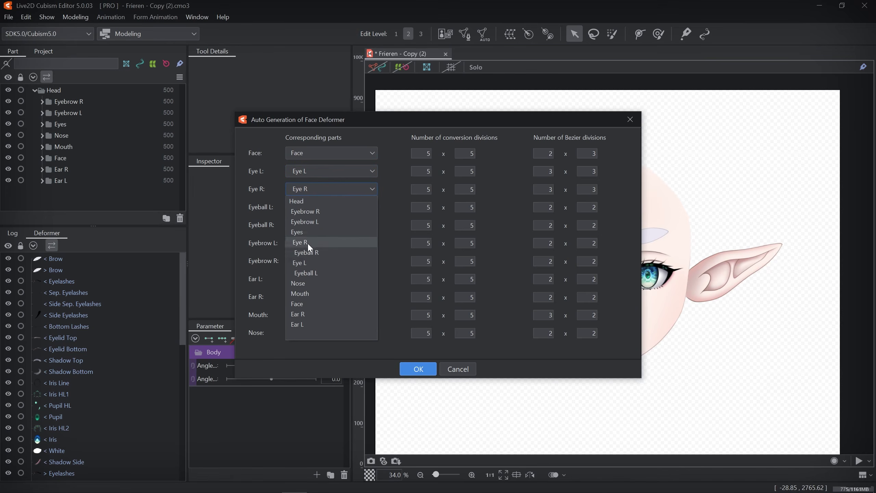
left_click(314, 189)
left_click(318, 207)
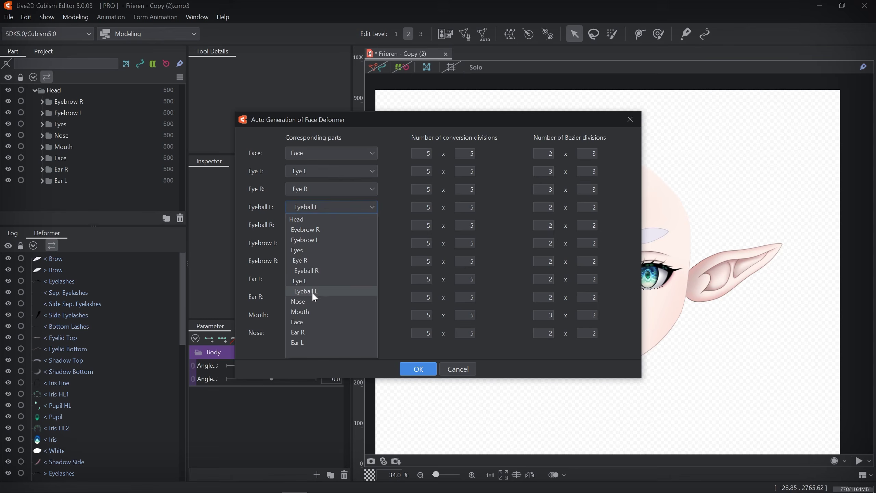
left_click(326, 207)
left_click(317, 225)
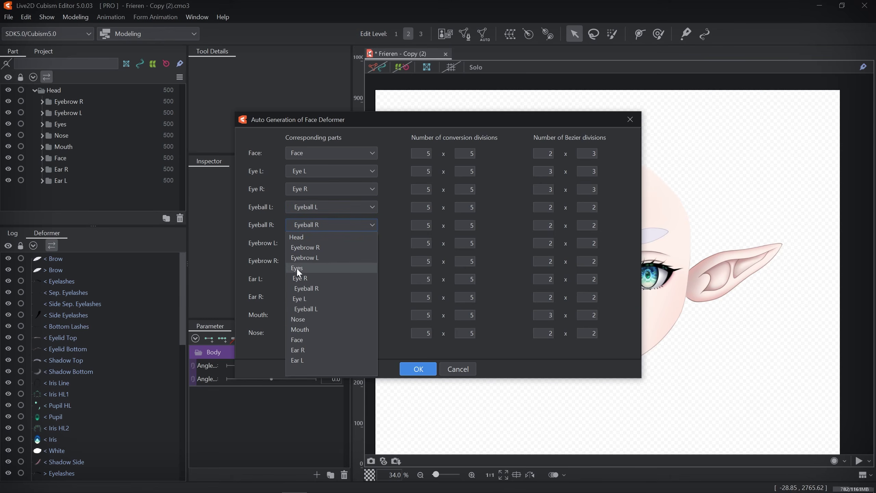
left_click(325, 228)
- Check the corresponding parts chosen for both eyebrows, both ears, the mouth and the nose
left_click(331, 245)
left_click(323, 266)
left_click(324, 263)
left_click(322, 286)
left_click(324, 276)
left_click(325, 276)
left_click(320, 298)
left_click(319, 296)
left_click(330, 315)
left_click(330, 318)
left_click(338, 333)
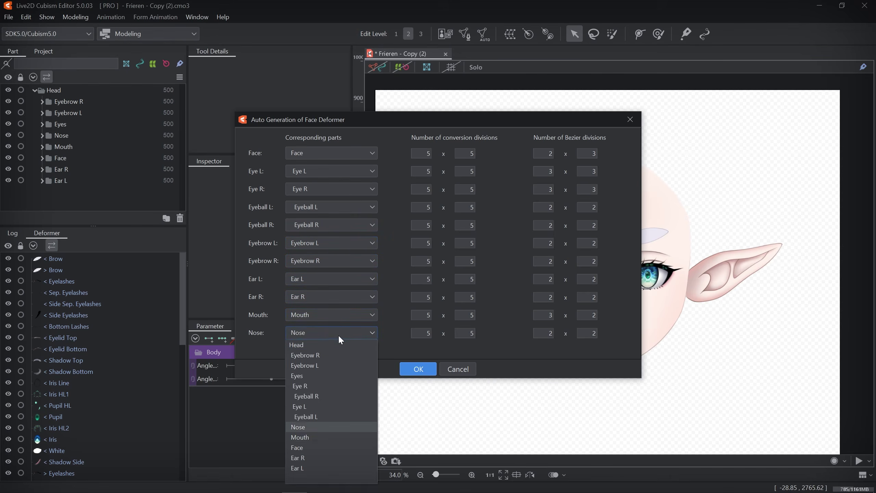
left_click(338, 334)
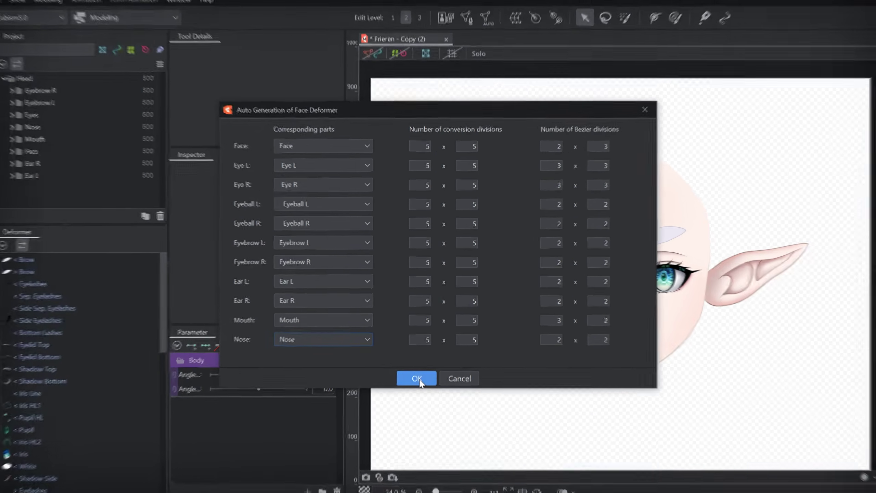
- Generate the face deformers with 5 x 5 conversion divisions for every part
left_click(418, 379)
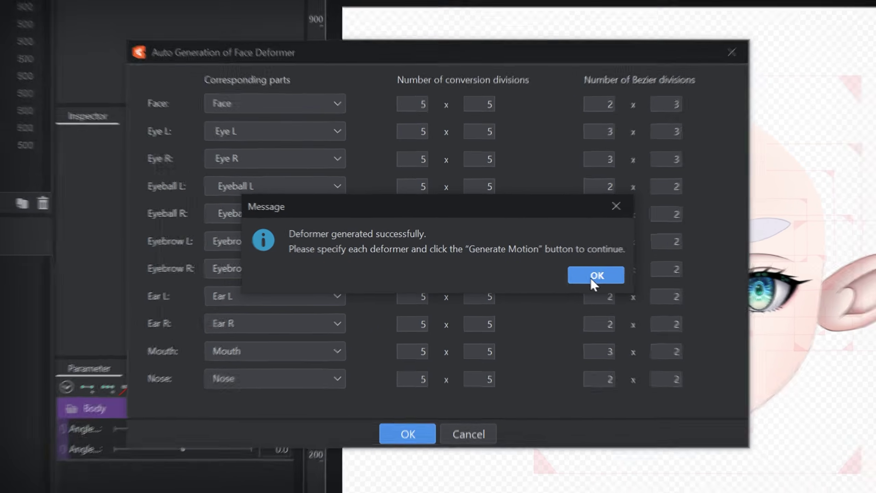
left_click(599, 278)
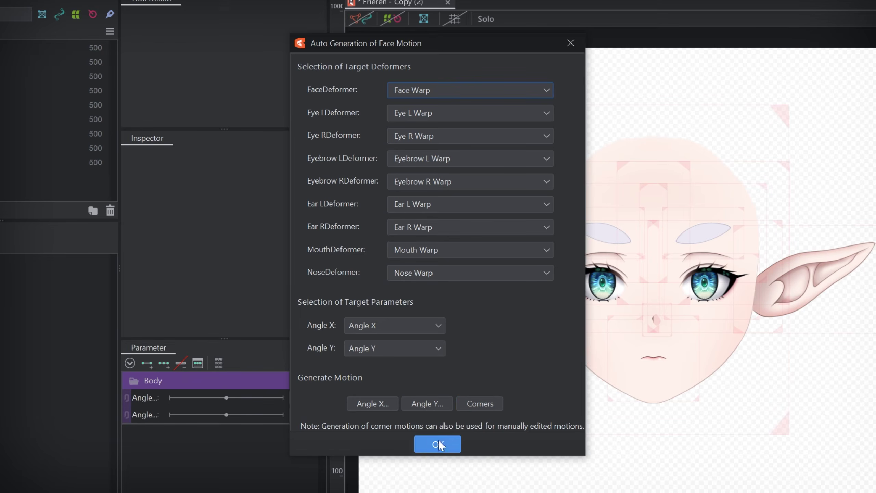
- Generate the Angle X face motion from the selected warp deformers and adjust its motion levels
left_click(368, 402)
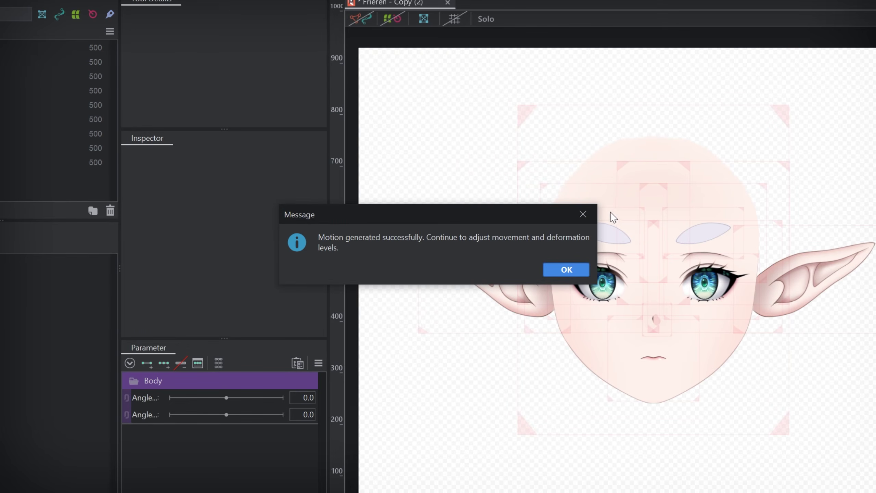
left_click(566, 269)
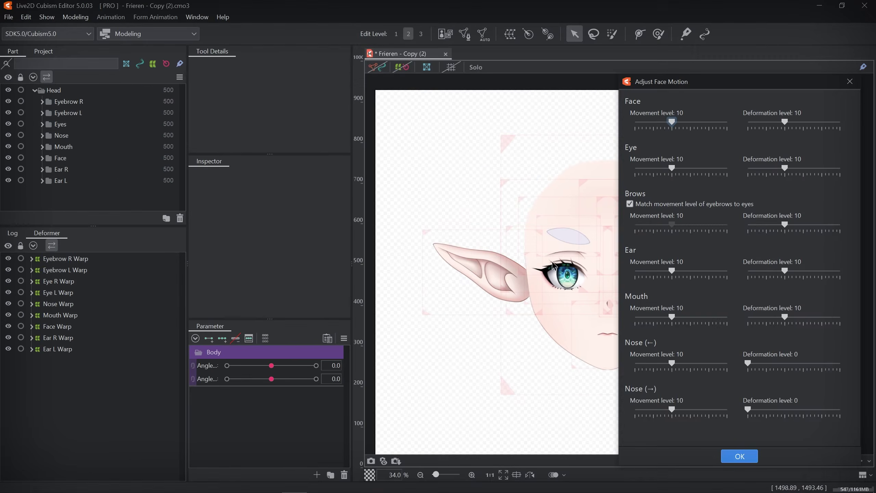
left_click_drag(726, 43, 503, 45)
left_click_drag(489, 88, 246, 65)
left_click_drag(223, 99, 277, 101)
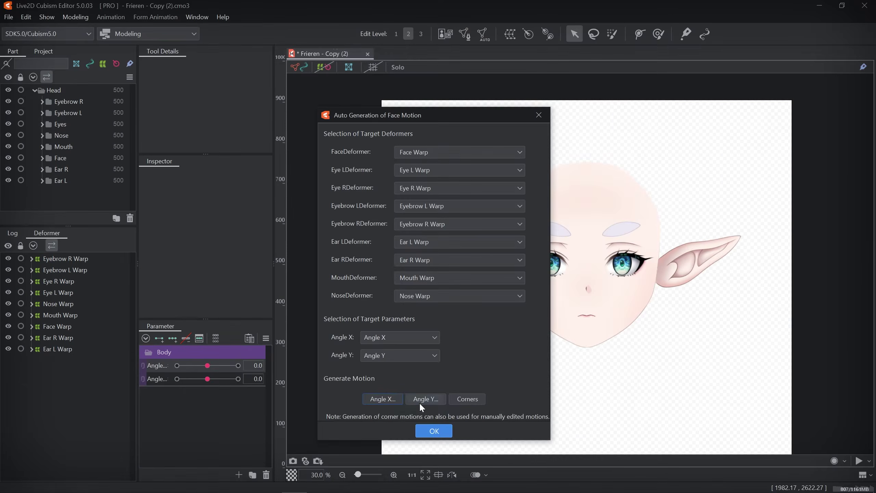
- Generate the Angle Y face motion, accepting the default movement and deformation levels
left_click(430, 400)
left_click(549, 268)
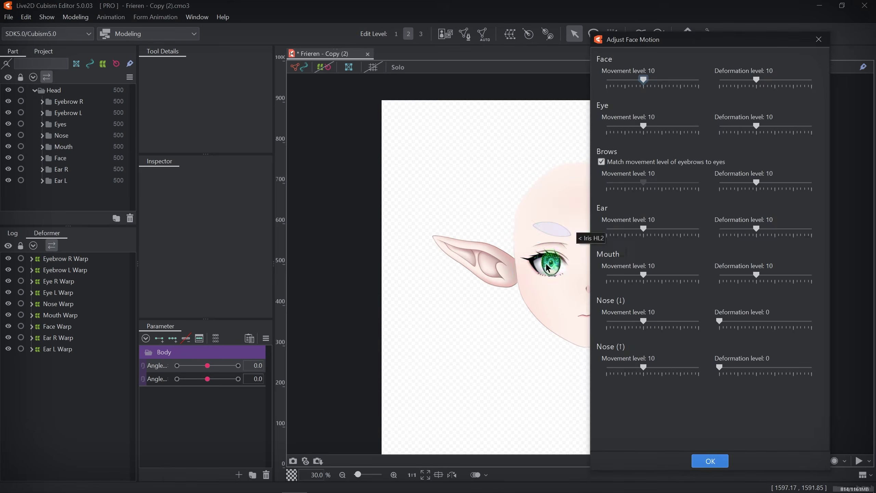
left_click(710, 461)
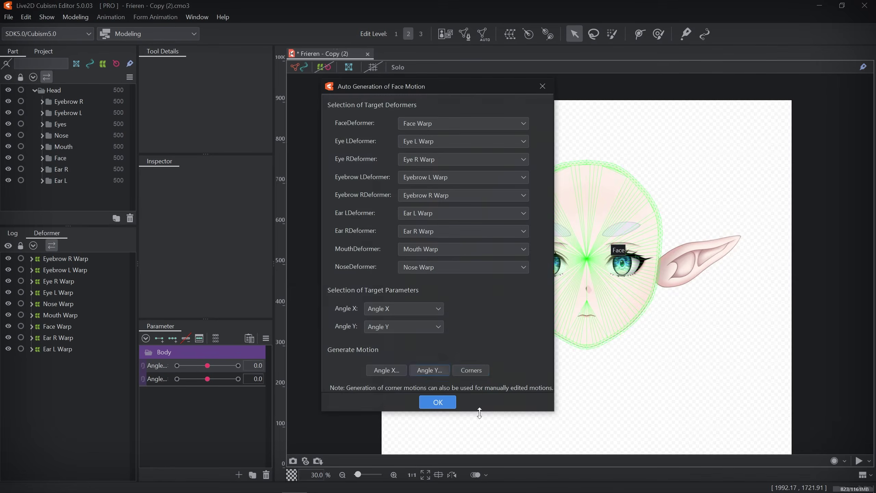
- Generate the corner motions and finish the automatic face motion setup
left_click(468, 374)
left_click(491, 264)
left_click(435, 402)
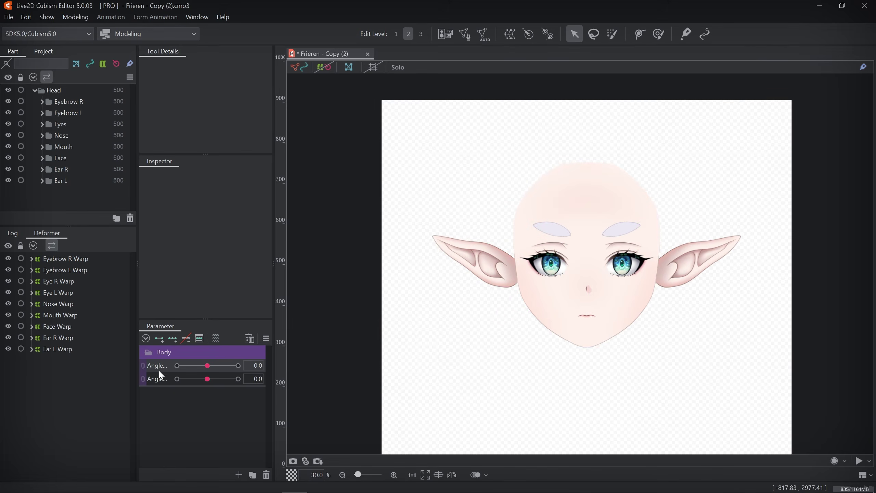
- Combine the two Body angle parameters into one grid and preview the head turning
left_click(144, 367)
mouse_move(202, 384)
left_mouse_down()
mouse_move(190, 359)
mouse_move(147, 351)
mouse_move(133, 393)
mouse_move(170, 421)
mouse_move(240, 423)
mouse_move(258, 382)
mouse_move(229, 344)
mouse_move(156, 341)
mouse_move(132, 386)
mouse_move(187, 430)
mouse_move(263, 429)
mouse_move(172, 404)
mouse_move(221, 392)
mouse_move(193, 381)
mouse_move(243, 373)
mouse_move(155, 367)
mouse_move(244, 364)
mouse_move(145, 351)
mouse_move(210, 387)
left_mouse_up()
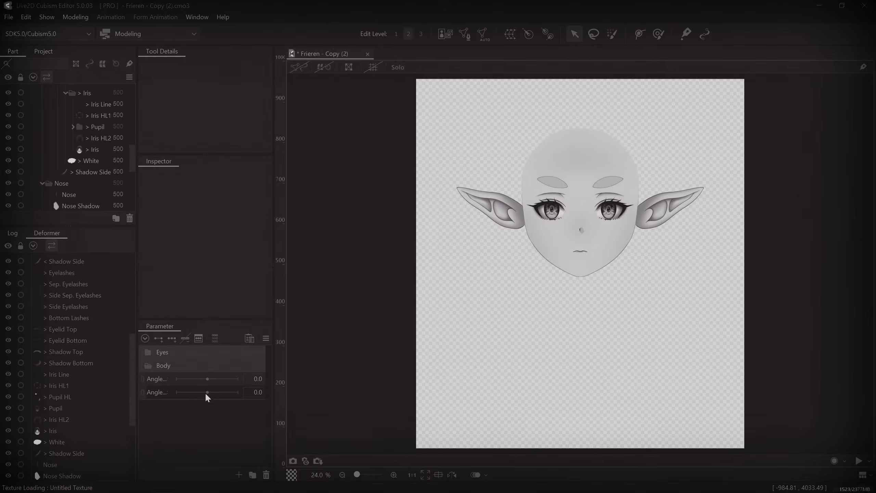
- Generate face deformers for the model with the Eyes parameter group, keeping the preset part assignments and divisions
left_click(264, 341)
left_click(431, 401)
left_click(418, 369)
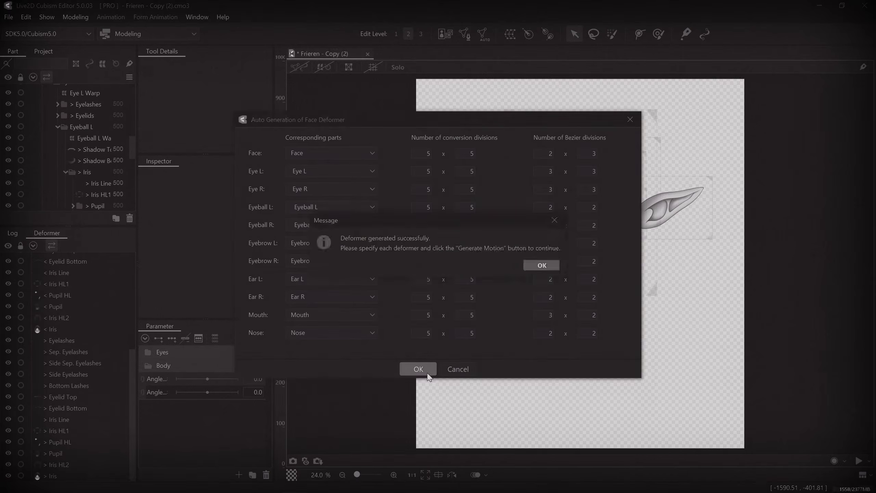
left_click(540, 265)
- Generate the Angle X, Angle Y and corner face motions, accepting the default levels
left_click(440, 397)
left_click(533, 262)
left_click(710, 461)
left_click(538, 266)
left_click(429, 373)
left_click(710, 460)
left_click(485, 265)
left_click(438, 399)
- Collapse the part tree, combine the two Body angle parameters and test the head turning, returning both angles to 0
left_click(33, 77)
left_click(143, 381)
left_click_drag(201, 371, 206, 396)
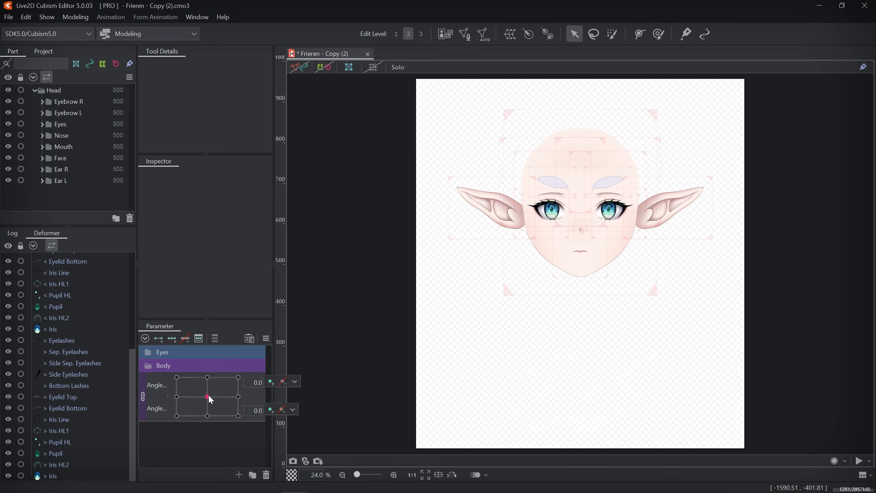
mouse_move(209, 398)
left_mouse_down()
mouse_move(204, 377)
mouse_move(169, 368)
mouse_move(157, 409)
mouse_move(179, 435)
mouse_move(255, 442)
mouse_move(178, 361)
mouse_move(151, 409)
mouse_move(239, 403)
mouse_move(224, 379)
mouse_move(172, 422)
mouse_move(169, 360)
mouse_move(257, 379)
mouse_move(235, 435)
mouse_move(189, 413)
mouse_move(205, 400)
left_mouse_up()
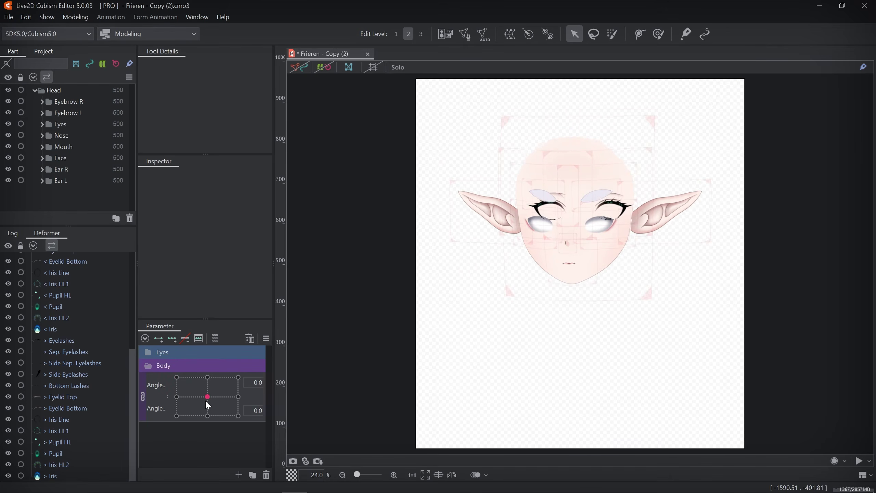
left_click(206, 398)
left_click(294, 410)
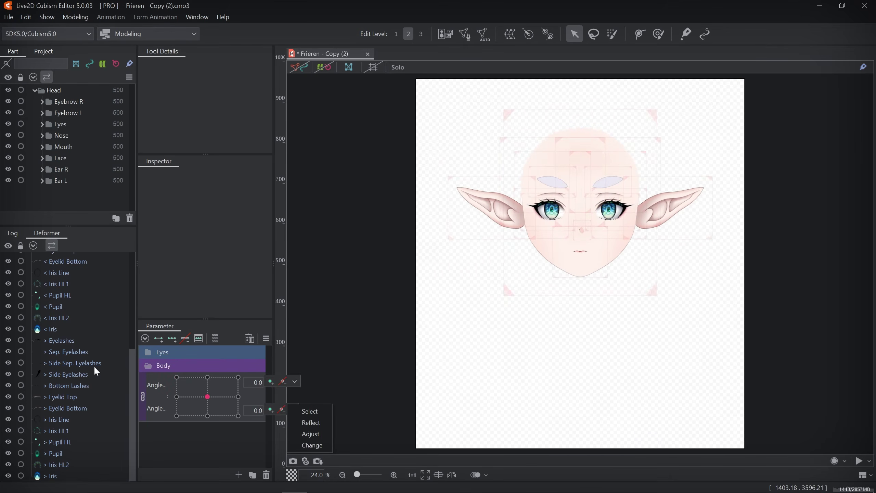
- Expand the Ear L Warp deformer and the Eye R and Eye L part groups, enlarging the part list to inspect them
scroll(93, 373, "up", 5)
left_click(31, 348)
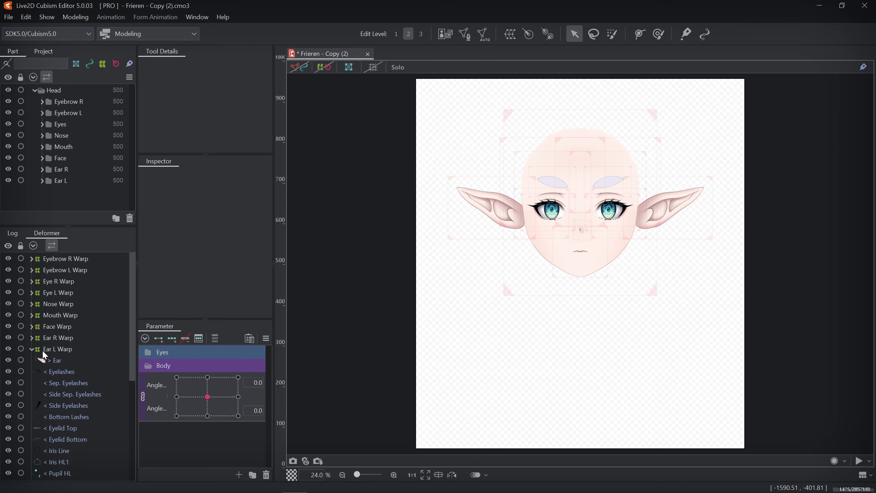
left_click(41, 124)
scroll(52, 162, "down", 1)
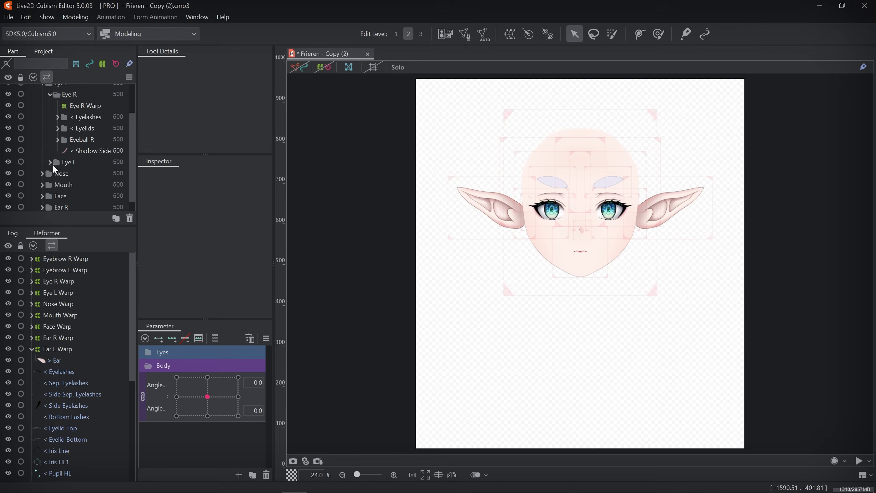
left_click_drag(68, 226, 69, 315)
left_click_drag(137, 203, 164, 198)
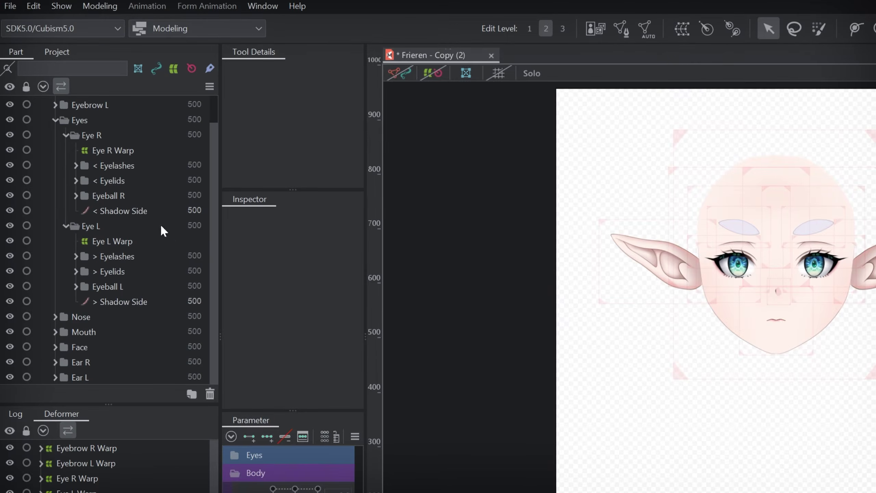
- Examine the Eye R group's nested Eyelashes, Eyelids, Eyeball R, Iris and Pupil subgroups
left_click(82, 127)
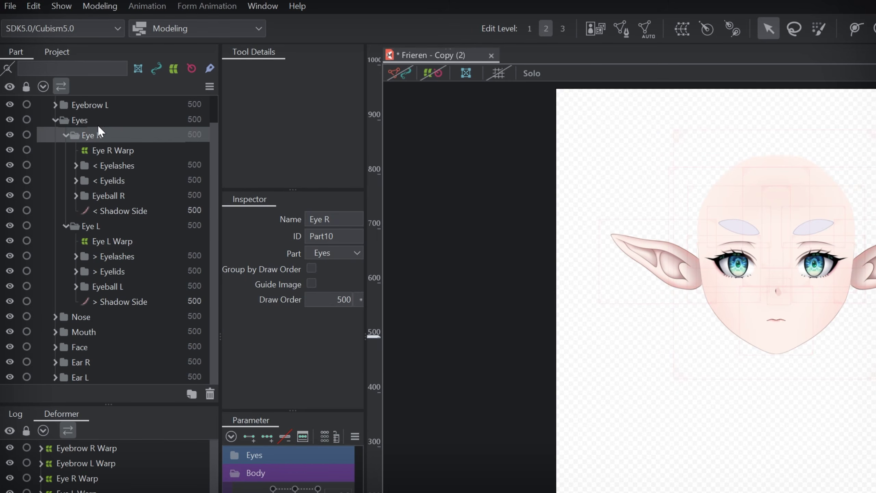
left_click(119, 166)
left_click(122, 177)
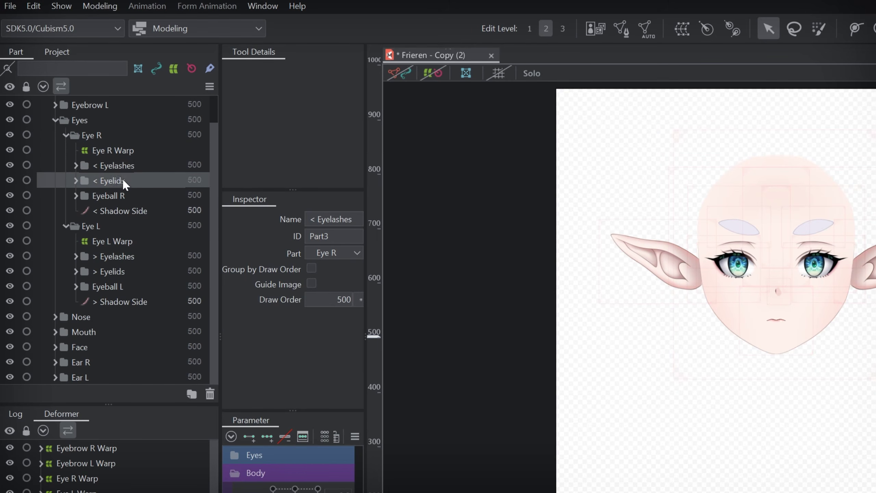
left_click(121, 194)
left_click(76, 196)
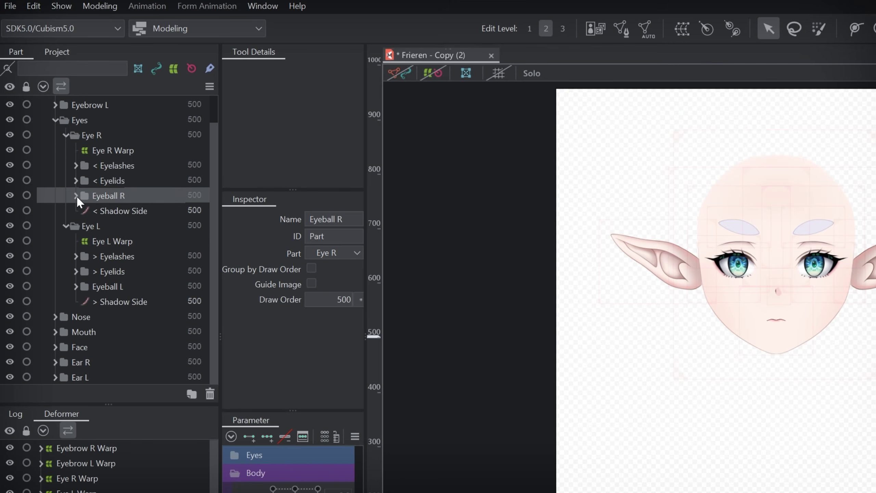
left_click(116, 259)
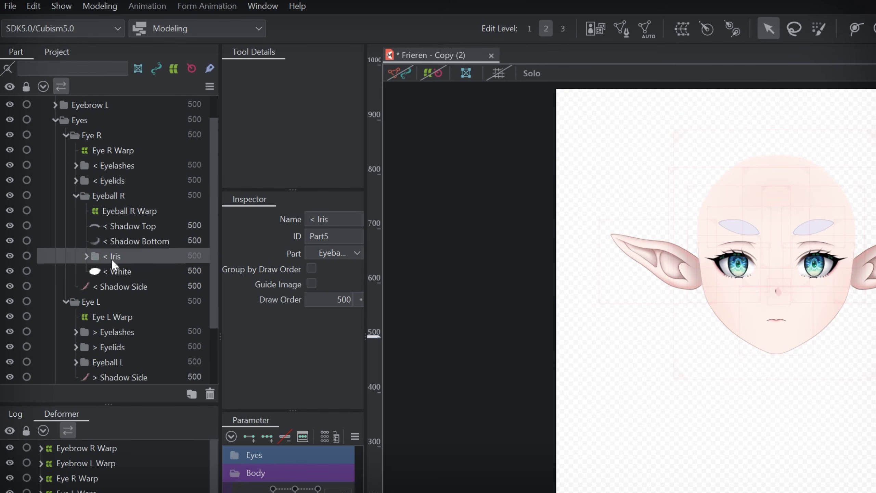
left_click(86, 256)
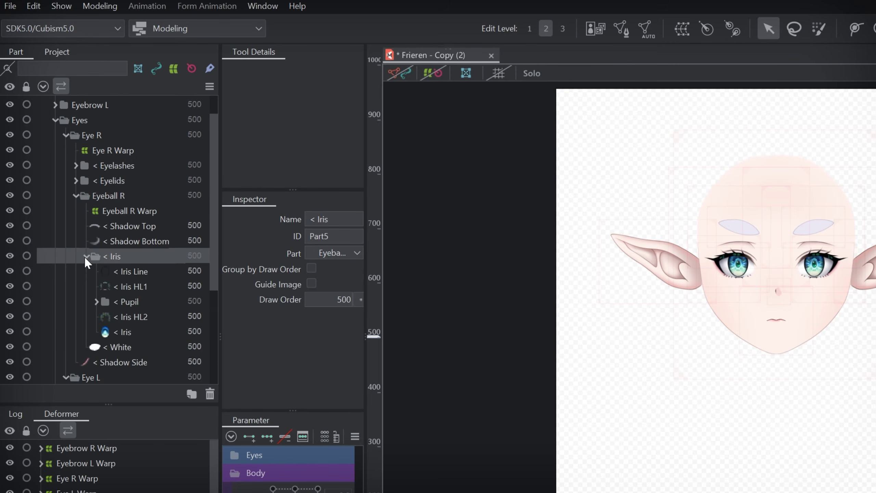
left_click(126, 301)
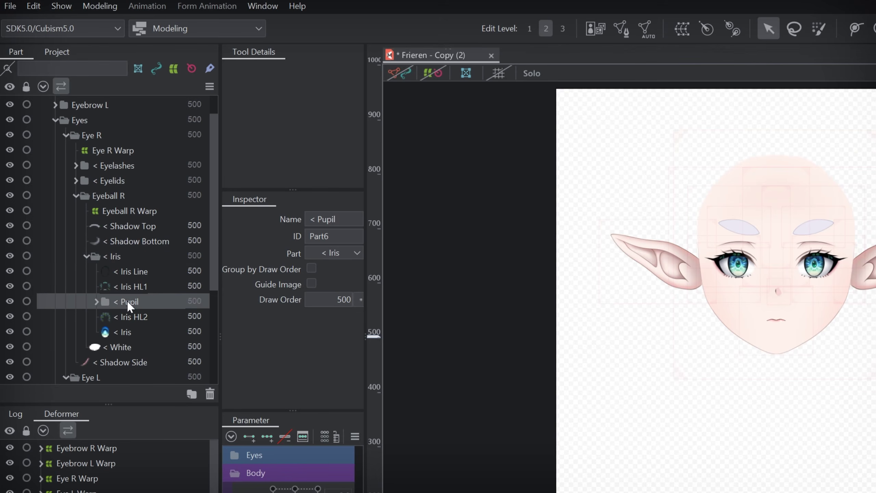
left_click(90, 256)
left_click(75, 196)
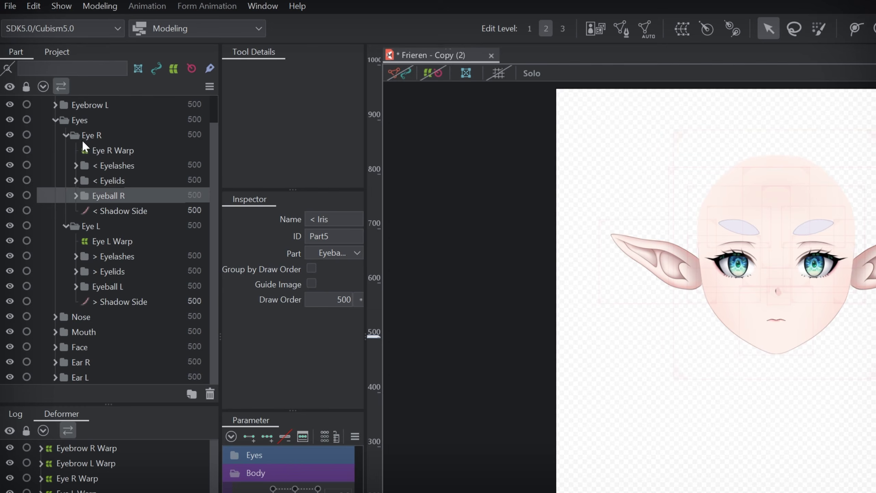
- Inspect the right eye's Shadow Side and the Shadow Top, Shadow Bottom and White meshes placed directly in Eyeball R
left_click(121, 211)
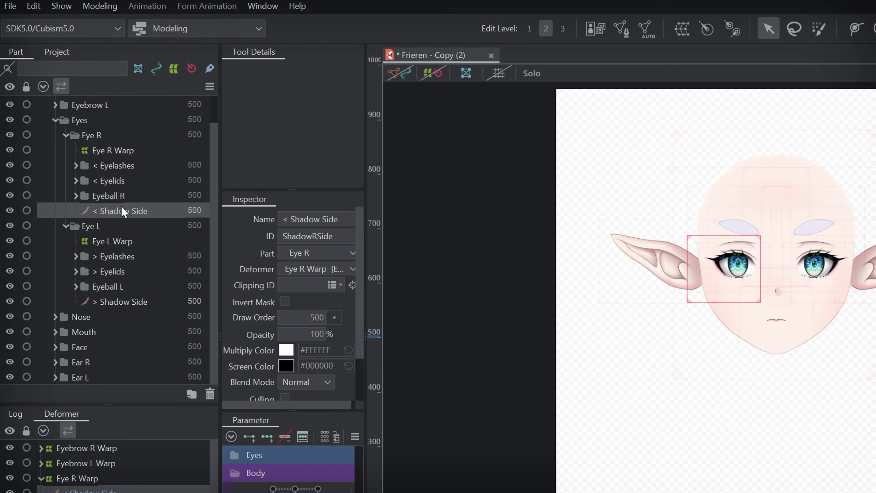
left_click(76, 196)
left_click(114, 197)
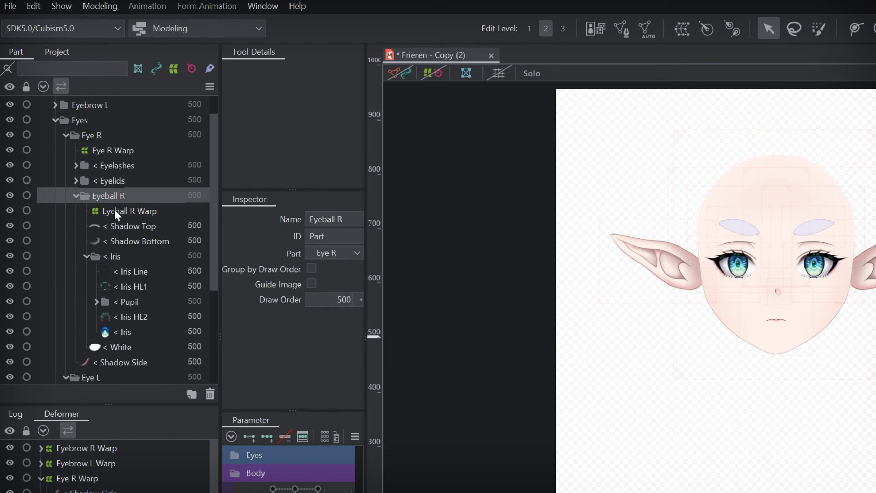
left_click(86, 256)
left_click(143, 239)
key("Up")
left_click(145, 243)
left_click(128, 271)
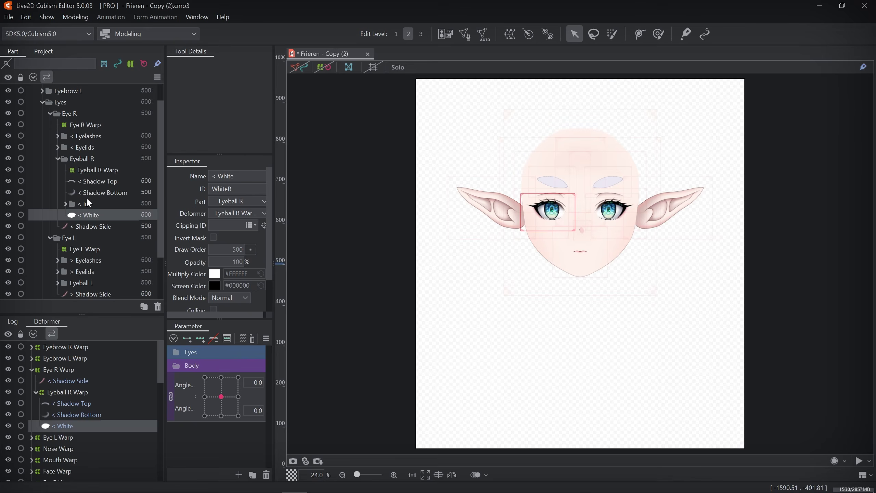
- Test the head turn at Angle X -30 and Angle Y 30 with the deformers hidden, and reset both angles
left_click_drag(221, 397, 196, 362)
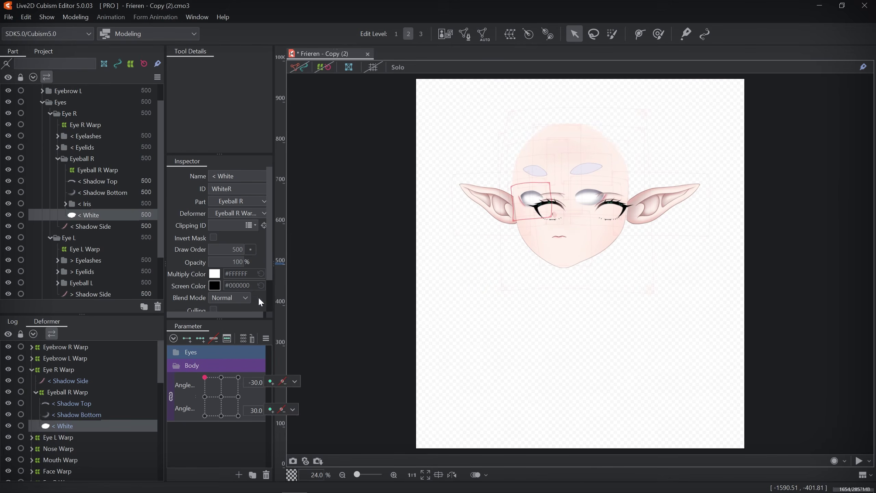
left_click(345, 289)
left_click(320, 67)
left_click_drag(204, 377, 221, 395)
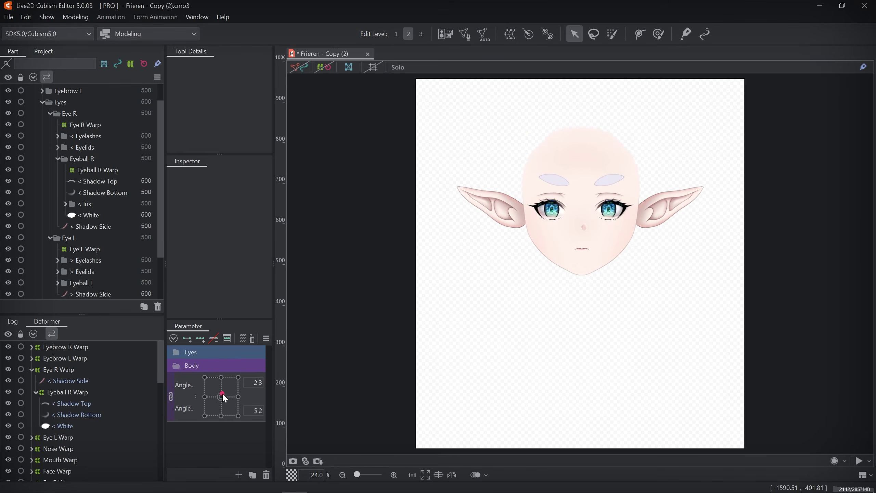
key("ctrl+shift+r")
- Enlarge the deformer list and examine which meshes the Eye R Warp and Eye L Warp deformers contain
left_click_drag(80, 315, 88, 196)
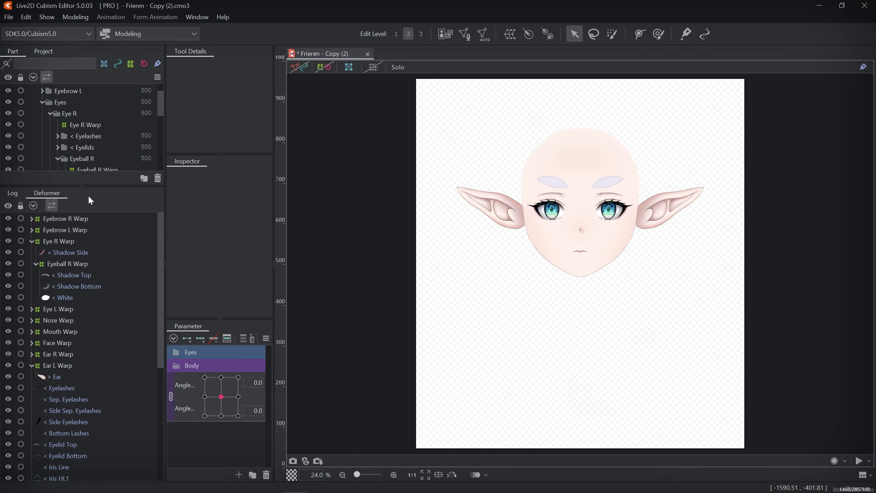
left_click(34, 241)
left_click(67, 252)
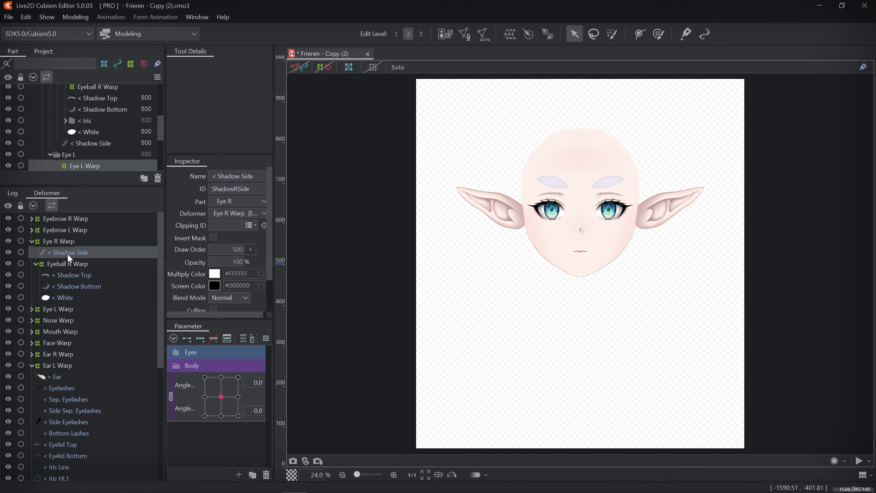
left_click(69, 275)
left_click(71, 286)
left_click(75, 296)
left_click(32, 310)
left_click(36, 331)
left_click(72, 343)
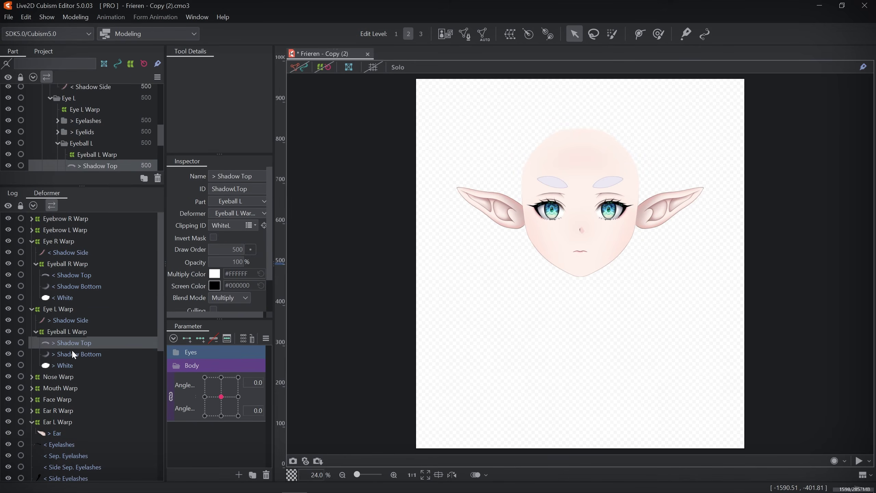
scroll(71, 357, "down", 1)
scroll(73, 358, "down", 5)
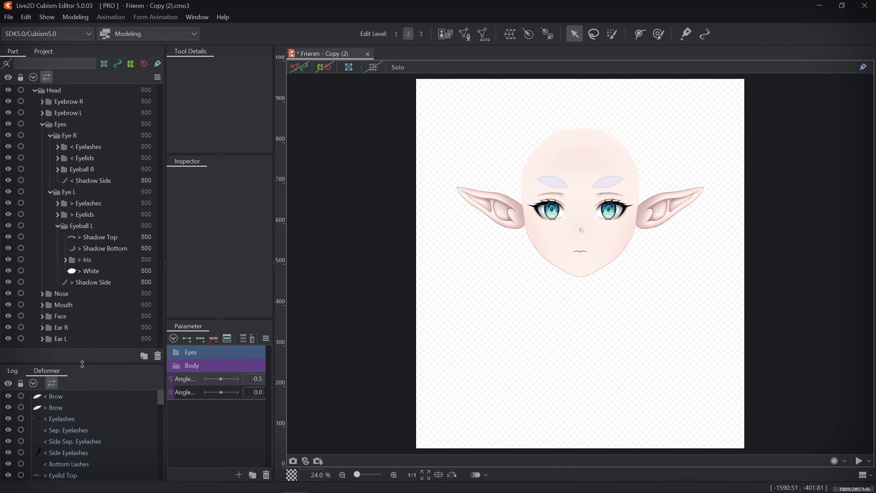
- Move the five right eyelash meshes out of the < Eyelashes subgroup directly into the Eye R part
left_click(57, 147)
left_click(76, 158)
left_click(81, 203, "shift")
left_click_drag(81, 202, 72, 136)
left_click_drag(87, 188, 81, 141)
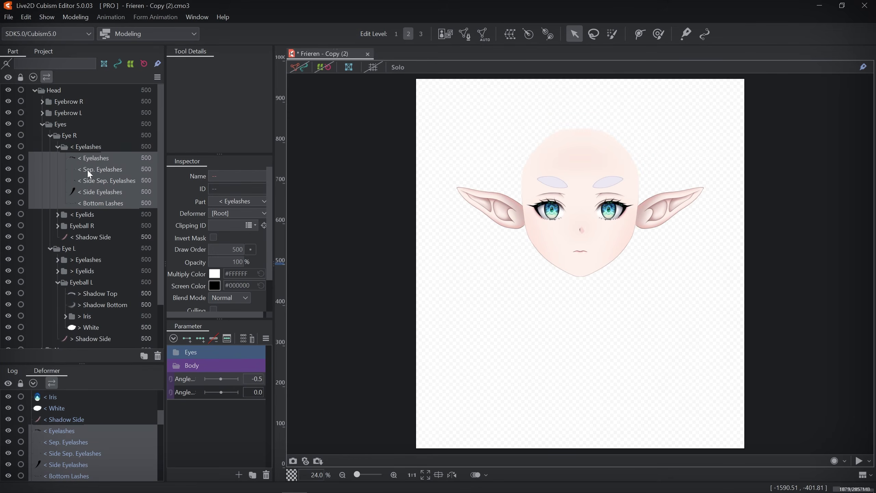
- Move the right Eyelid Top and Eyelid Bottom meshes out of the < Eyelids subgroup directly into Eye R
left_click(57, 215)
left_click(97, 225)
left_click(100, 237, "shift")
left_click_drag(100, 237, 91, 197)
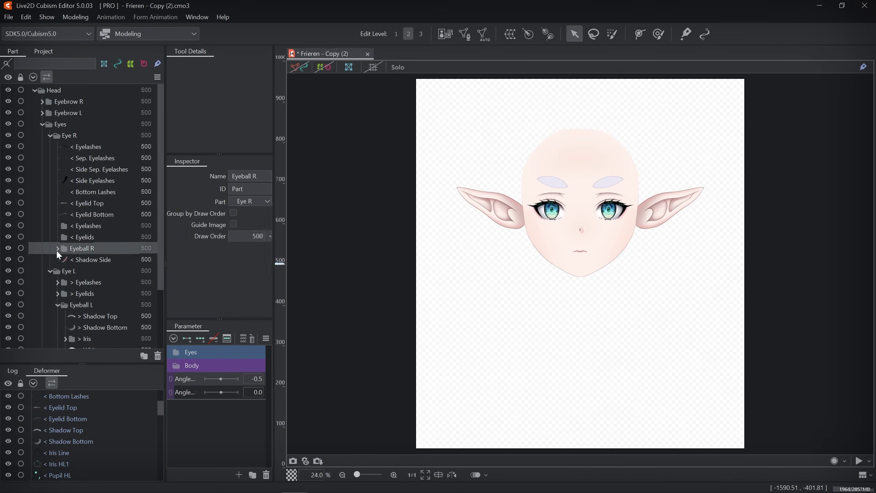
- Move the right eye's iris and pupil meshes out of their nested < Iris and < Pupil subgroups
left_click(58, 248)
left_click(90, 259)
left_click(83, 293, "shift")
left_click_drag(94, 259, 87, 220)
left_click(58, 249)
left_click(78, 259)
left_click(85, 305, "shift")
left_click_drag(86, 305, 92, 246)
- Move the left pupil meshes out of > Pupil into the > Iris group and delete the emptied > Pupil group
left_click(57, 271)
left_click(65, 265)
scroll(78, 269, "down", 3)
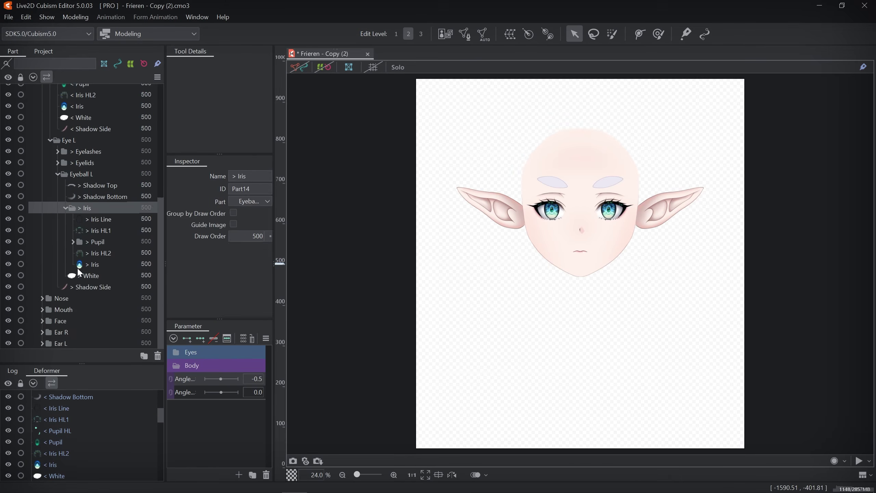
left_click(74, 242)
left_click(98, 253)
left_click(101, 265, "shift")
left_click_drag(100, 265, 90, 247)
left_click(90, 245)
key("Delete")
- Move the left iris and pupil meshes directly into Eyeball L and delete the emptied > Iris group
left_click(93, 219)
left_click(92, 273, "shift")
left_click(83, 210)
key("Delete")
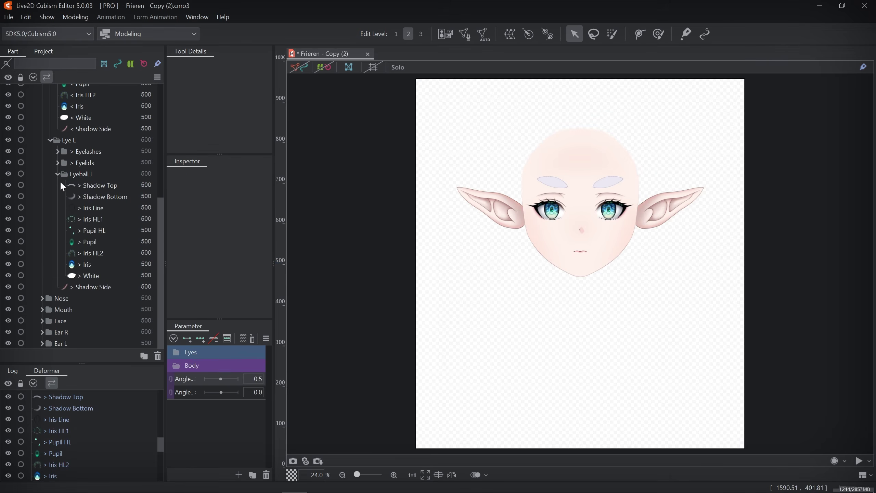
- Move the left Eyelid Top and Eyelid Bottom meshes directly into Eye L and delete the emptied > Eyelids group
left_click(58, 174)
left_click(58, 264)
left_click(85, 264)
left_click(90, 253, "shift")
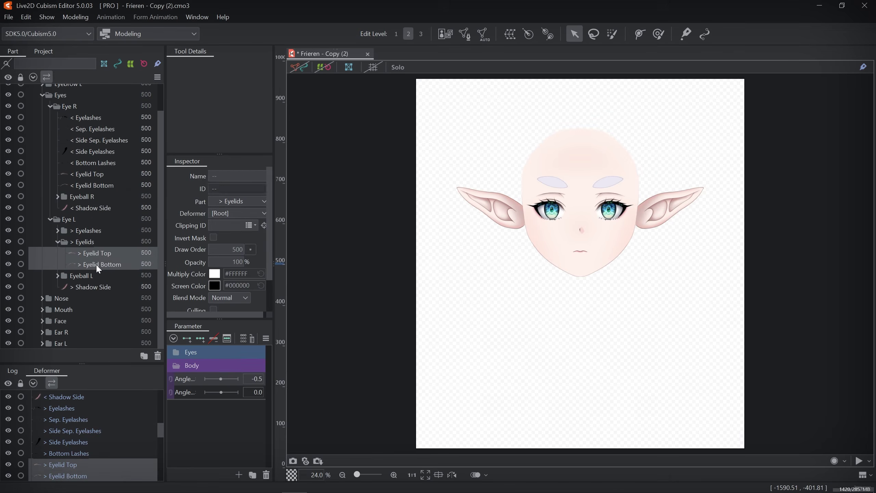
left_click(82, 241)
key("Delete")
- Move the five left eyelash meshes directly into Eye L and delete the emptied > Eyelashes group
left_click(58, 242)
left_click(91, 252)
left_click(96, 298, "shift")
left_click_drag(96, 306, 96, 306)
left_click(82, 242)
key("Delete")
- Auto-generate the face deformers for the flattened part structure, keeping the preset part assignments and divisions
left_click(266, 338)
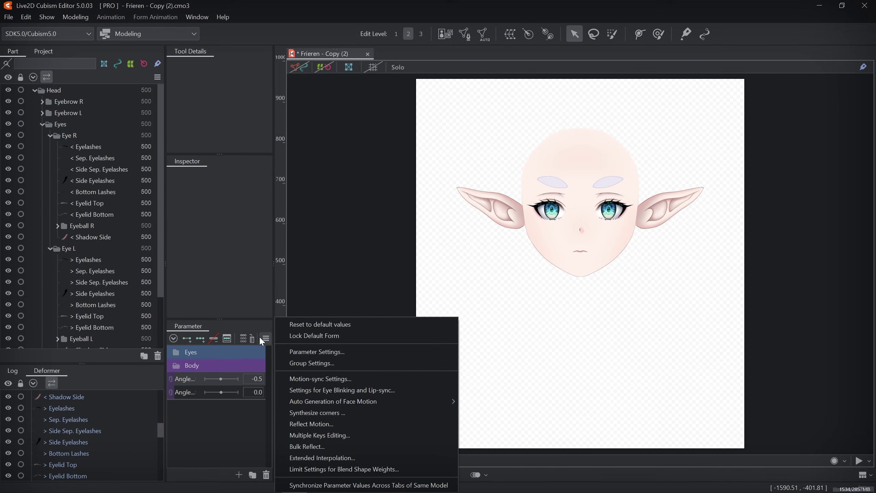
mouse_move(324, 405)
left_click(476, 403)
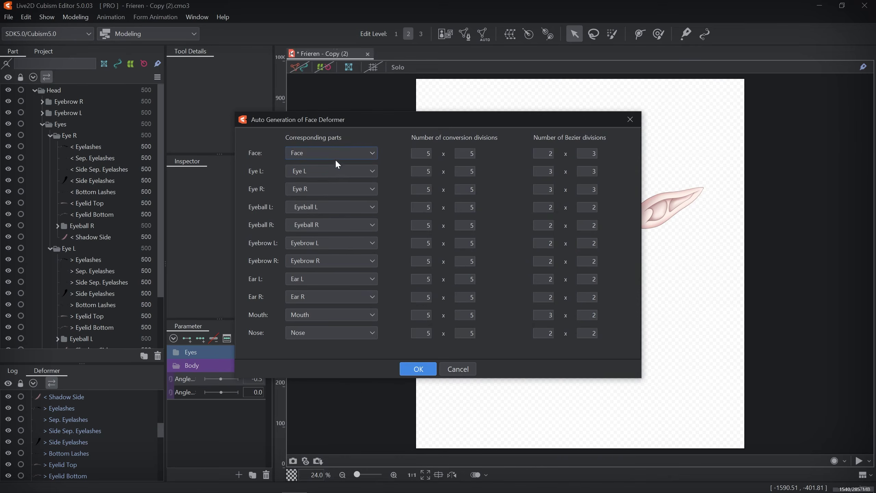
left_click(412, 368)
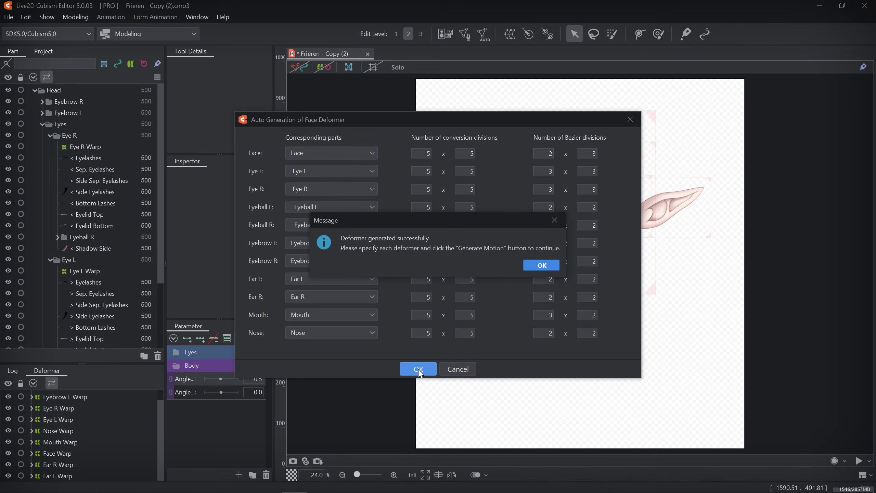
left_click(536, 267)
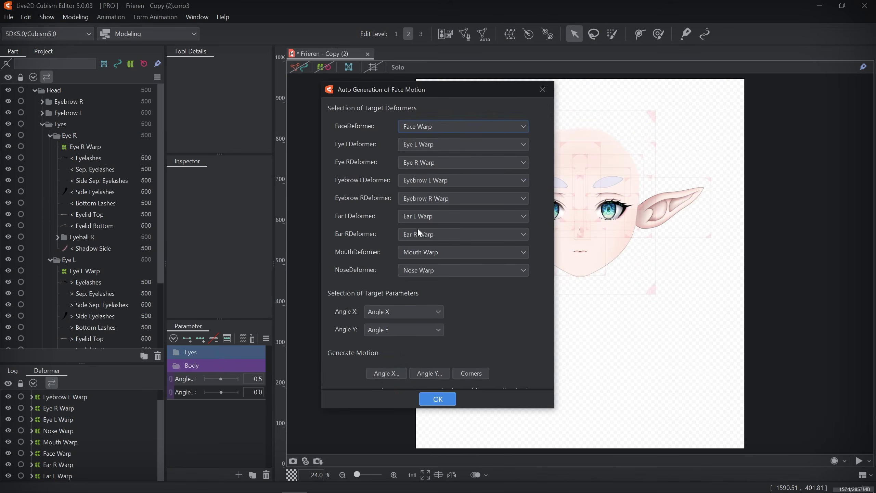
- Generate the Angle X, Angle Y and corner face motions for the new deformers with the default levels
left_click(380, 370)
left_click(538, 265)
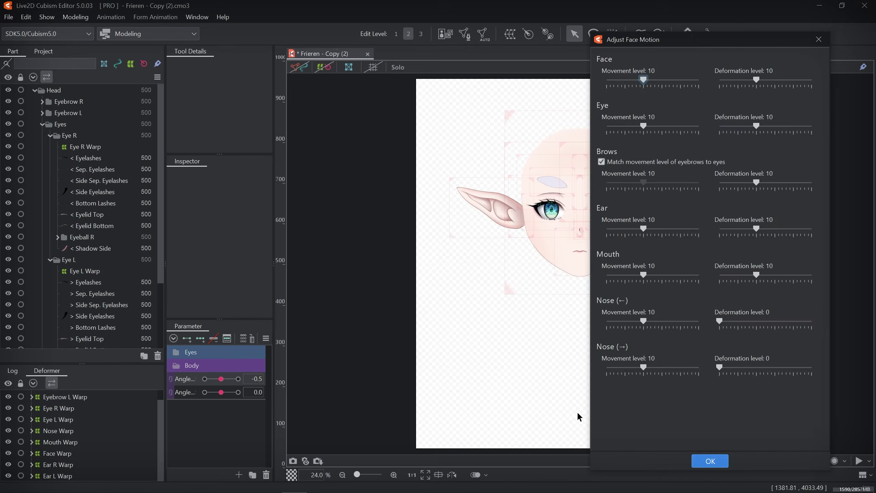
left_click(761, 459)
left_click(429, 373)
left_click(538, 264)
left_click(724, 458)
left_click(482, 373)
left_click(484, 265)
left_click(444, 397)
- Combine the two Body angle parameters and test the head turning at Angle X -30 and Angle Y 30 with deformers hidden
left_click(172, 378)
left_click_drag(221, 397, 194, 362)
left_click(323, 67)
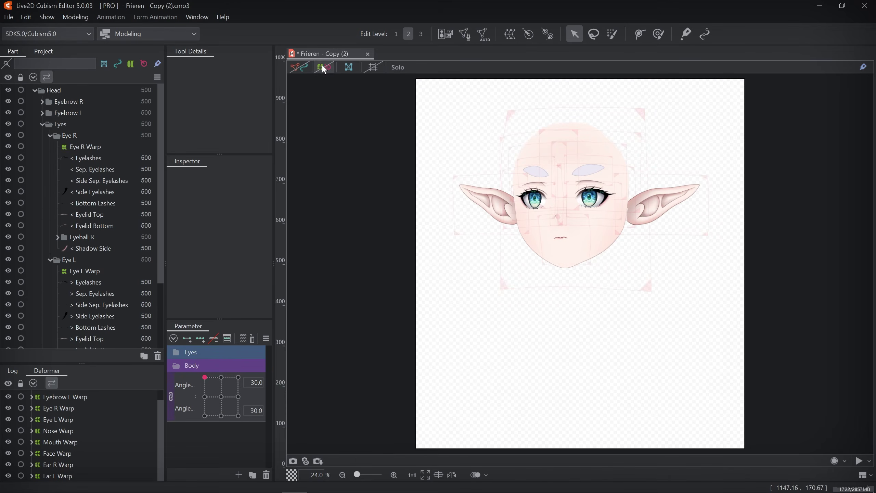
mouse_move(220, 393)
left_mouse_down()
mouse_move(198, 427)
mouse_move(198, 335)
mouse_move(300, 435)
mouse_move(157, 416)
mouse_move(248, 421)
mouse_move(233, 390)
mouse_move(183, 440)
mouse_move(221, 398)
left_mouse_up()
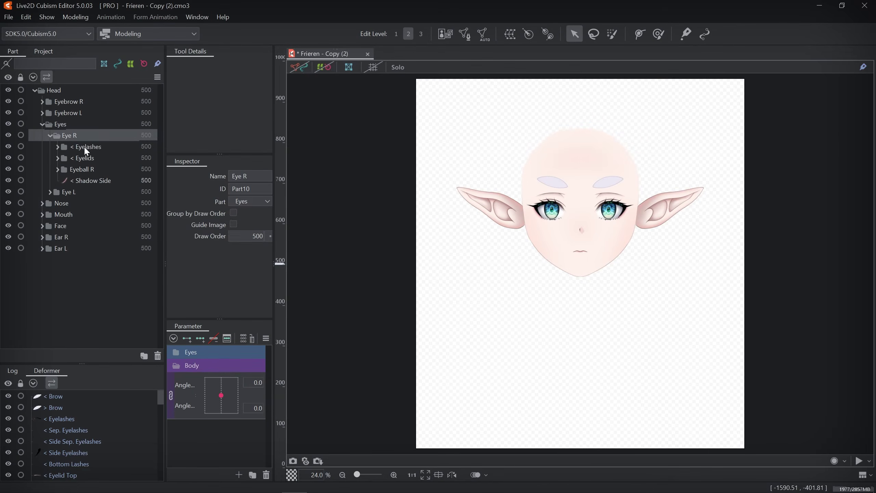
- Create a warp deformer as parent of all right-eye meshes, from the eyelashes to Shadow Side, with 2 × 2 Bezier and 5 × 5 conversion divisions
left_click(84, 147)
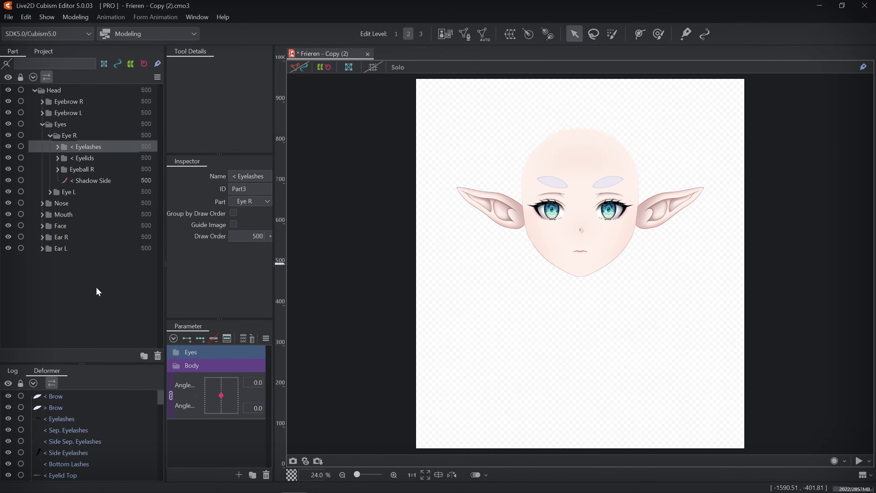
left_click(80, 180)
left_click(57, 168)
left_click(98, 157)
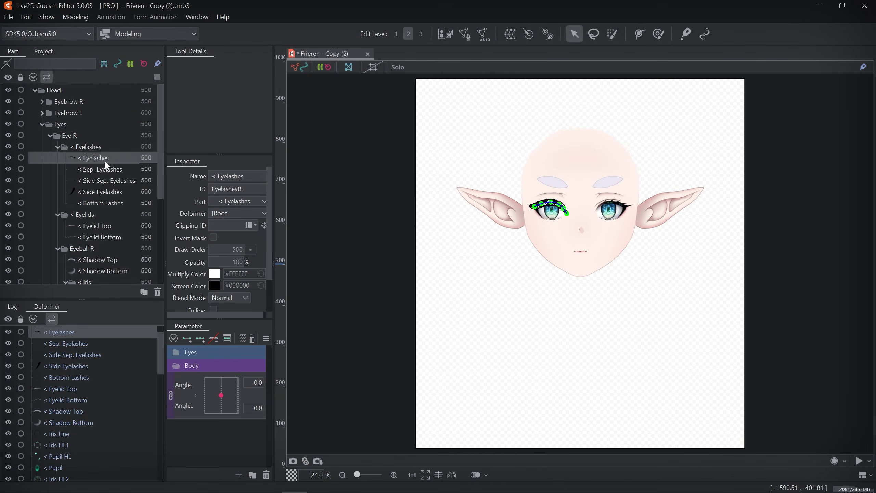
left_click(102, 190, "shift")
left_click(75, 397, "shift")
scroll(79, 401, "down", 1)
left_click(75, 411, "shift")
scroll(559, 198, "up", 10)
scroll(583, 293, "down", 5)
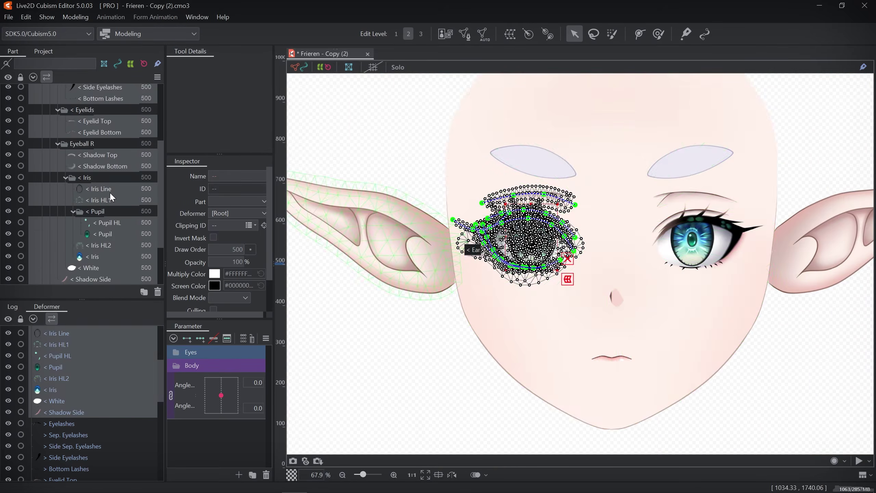
left_click(510, 34)
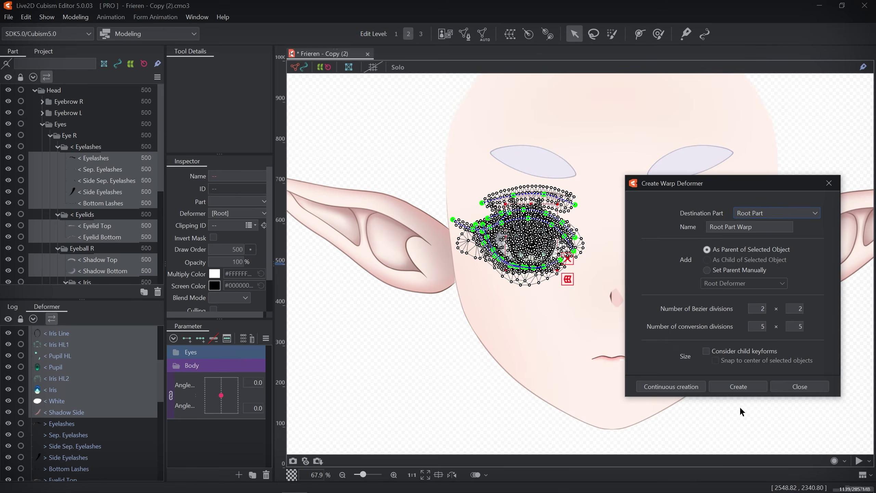
left_click(746, 388)
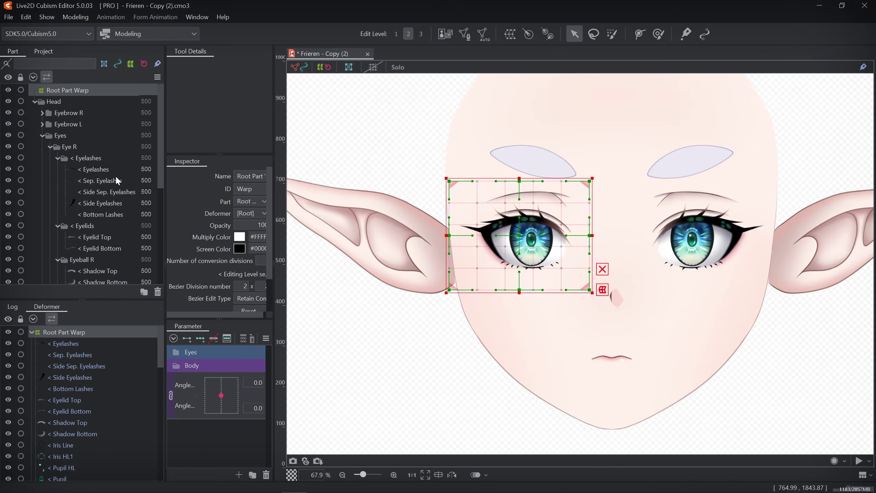
- Create a warp deformer named Eyeball R as parent of the right eyeball's shadow, iris and pupil meshes, leaving out White, with 2 × 2 Bezier divisions
left_click(57, 169)
left_click(92, 181)
scroll(97, 172, "down", 1)
left_click(103, 152, "ctrl")
left_click(102, 173, "ctrl")
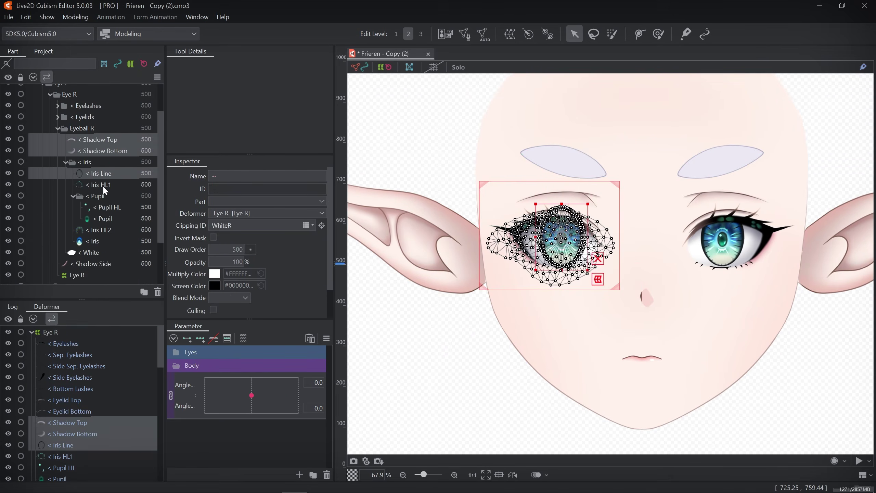
left_click(103, 184, "ctrl")
left_click(107, 207, "ctrl")
left_click(104, 218, "ctrl")
left_click(101, 230, "ctrl")
left_click(96, 241, "ctrl")
left_click(510, 34)
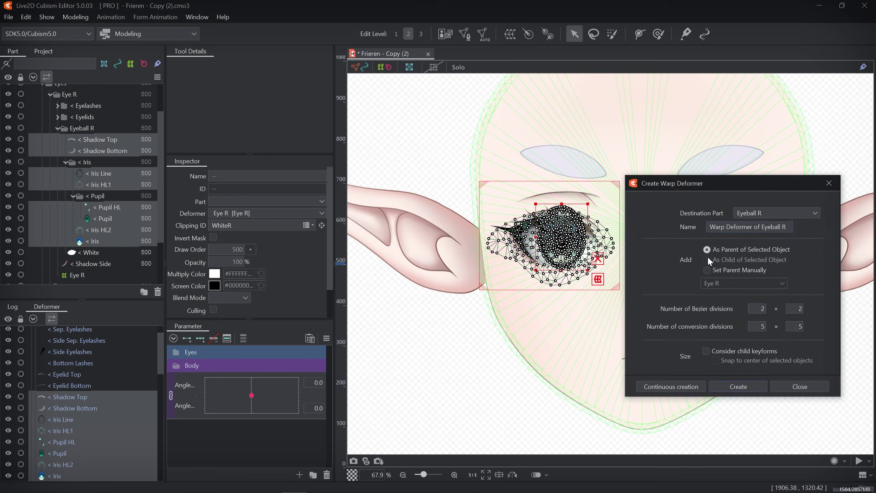
left_click_drag(761, 227, 709, 226)
key("BackSpace")
left_click(738, 386)
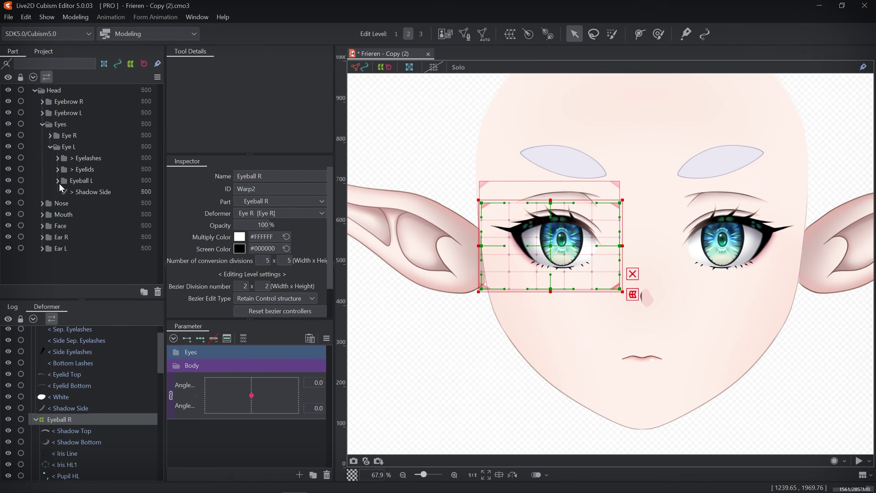
- Create a warp deformer named Eye L as parent of all left-eye meshes, with Eye L as the destination part
double_click(69, 146)
left_click(510, 33)
left_click(776, 212)
left_click(751, 317)
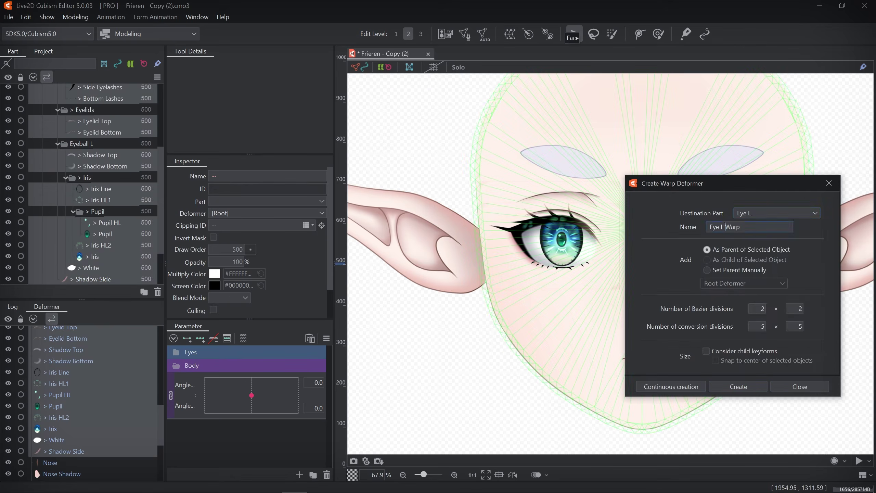
key("Return")
- Create a warp deformer named Eyeball L as parent of the left eyeball's meshes, with Eyeball L as the destination part
double_click(90, 123)
left_click(510, 33)
left_click(776, 213)
left_click(751, 300)
left_click(738, 386)
- Start the automatic face deformer generation and set the corresponding parts for Eye L and Eye R to blank
left_click(648, 297)
left_click(327, 338)
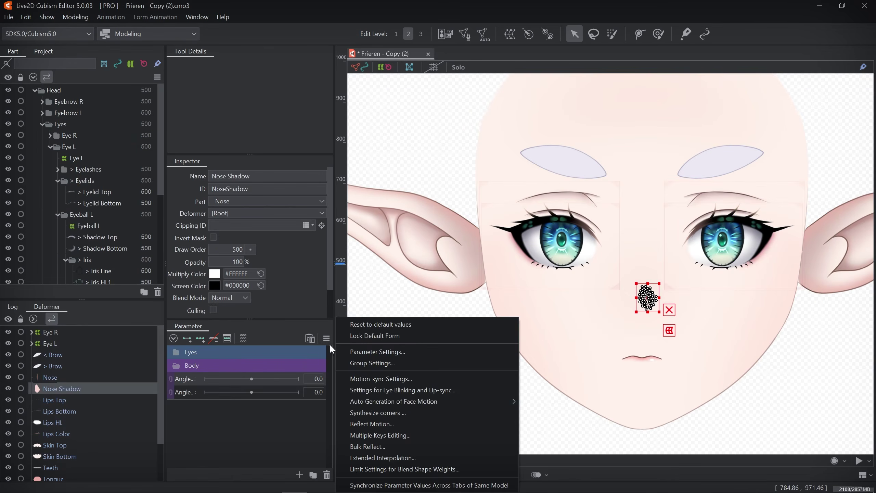
mouse_move(483, 401)
left_click(560, 402)
left_click(331, 172)
scroll(332, 311, "down", 1)
left_click(312, 375)
left_click(319, 190)
scroll(350, 333, "down", 1)
left_click(317, 393)
- Set the Eyeball L and Eyeball R parts to blank and generate the remaining face deformers
left_click(317, 208)
scroll(334, 333, "down", 1)
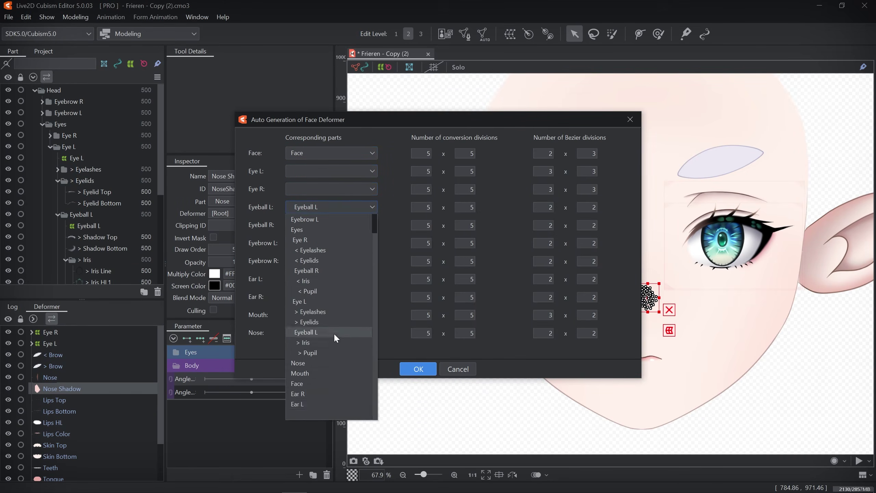
left_click(310, 412)
left_click(308, 224)
scroll(327, 421, "down", 1)
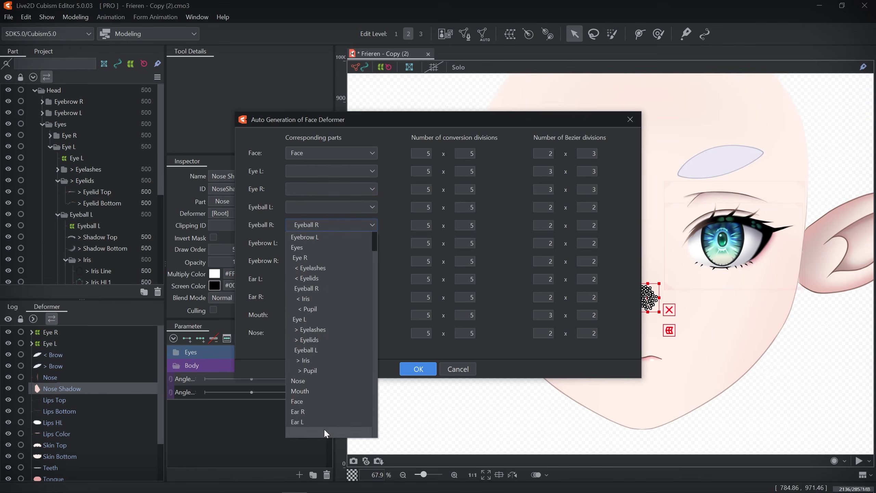
left_click(323, 428)
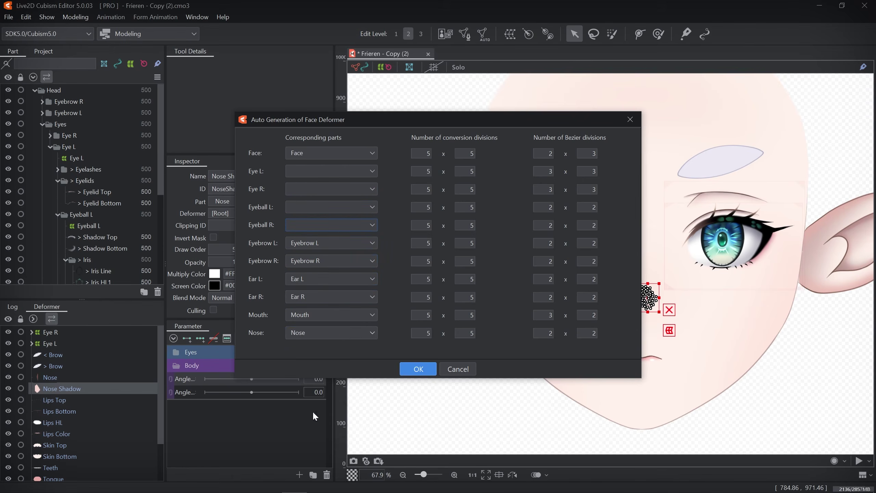
left_click(415, 369)
- Assign the manually made Eye L and Eye R warps as the eye target deformers for automatic face motion generation
left_click(541, 266)
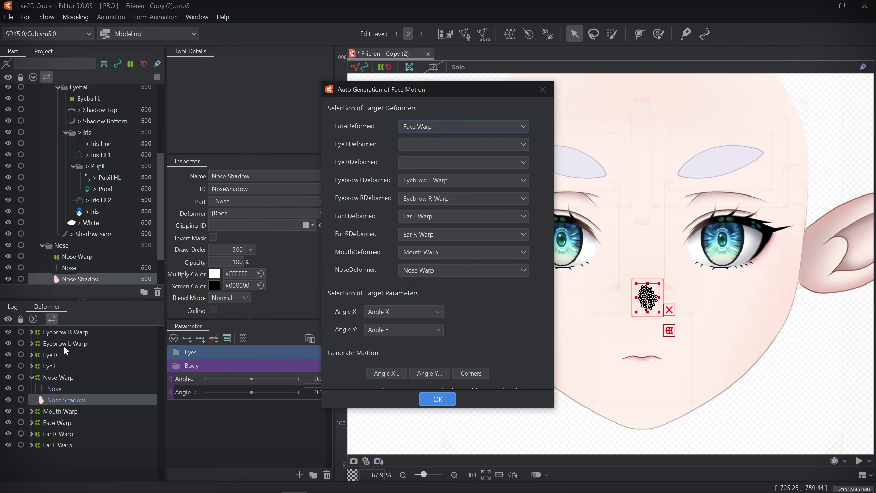
left_click(417, 142)
left_click(419, 142)
left_click(419, 142)
left_click(432, 238)
left_click(462, 161)
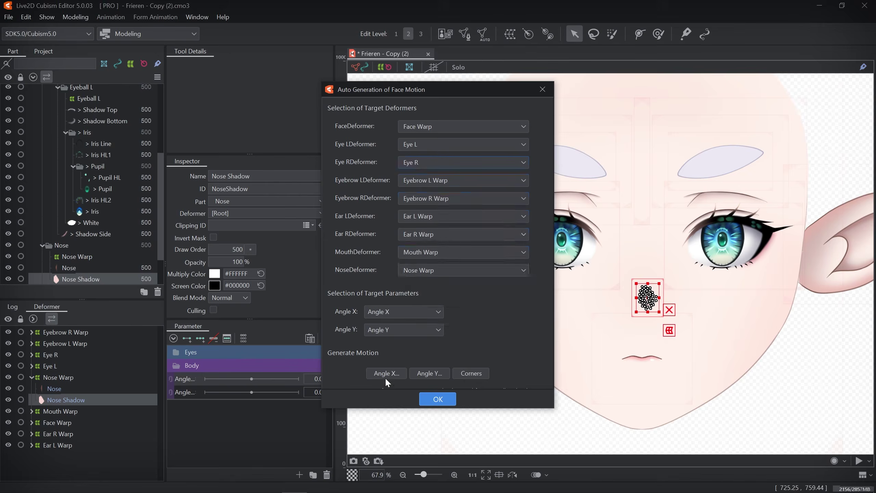
- Generate the Angle X, Angle Y and corner motions for the target deformers, including the manual eye warps
left_click(385, 374)
left_click(711, 461)
key("Return")
left_click(482, 377)
key("Return")
key("Return")
- With the deformers hidden, combine the two Body angle parameters and preview the head turning in different directions
scroll(495, 360, "down", 5)
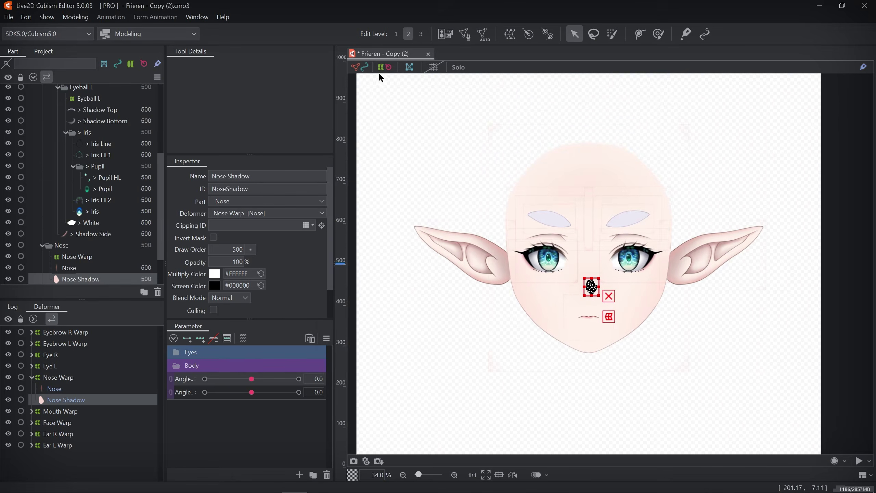
left_click(380, 74)
left_click(171, 381)
mouse_move(245, 389)
left_mouse_down()
mouse_move(240, 367)
mouse_move(197, 362)
mouse_move(179, 397)
mouse_move(182, 424)
mouse_move(311, 428)
mouse_move(304, 383)
mouse_move(274, 345)
mouse_move(200, 340)
mouse_move(200, 424)
mouse_move(288, 410)
mouse_move(192, 398)
mouse_move(295, 395)
mouse_move(232, 352)
mouse_move(210, 414)
mouse_move(342, 415)
mouse_move(168, 392)
mouse_move(241, 397)
mouse_move(276, 386)
mouse_move(199, 386)
mouse_move(273, 380)
mouse_move(263, 428)
mouse_move(213, 357)
mouse_move(173, 418)
mouse_move(291, 428)
mouse_move(171, 359)
mouse_move(237, 402)
mouse_move(250, 396)
mouse_move(228, 379)
mouse_move(261, 397)
mouse_move(251, 397)
left_mouse_up()
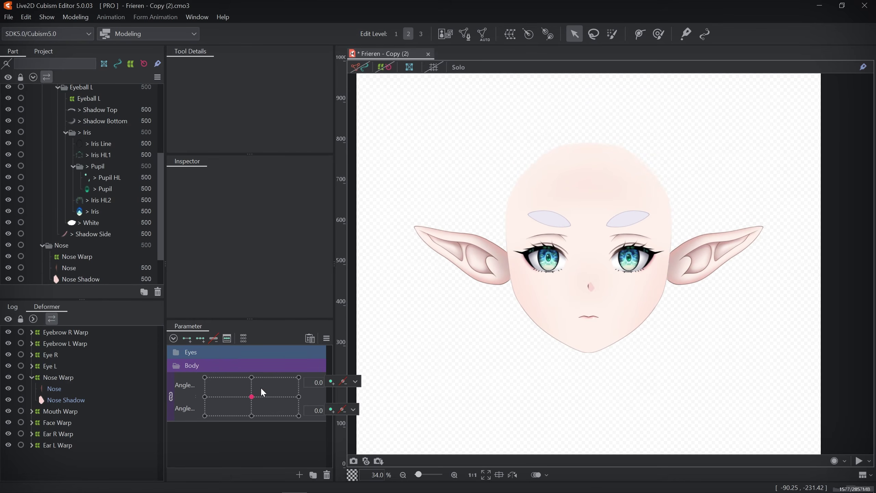
- Select the Eyebrow R Warp, show the deformers again and preview how it moves with the combined head angles
left_click(81, 333)
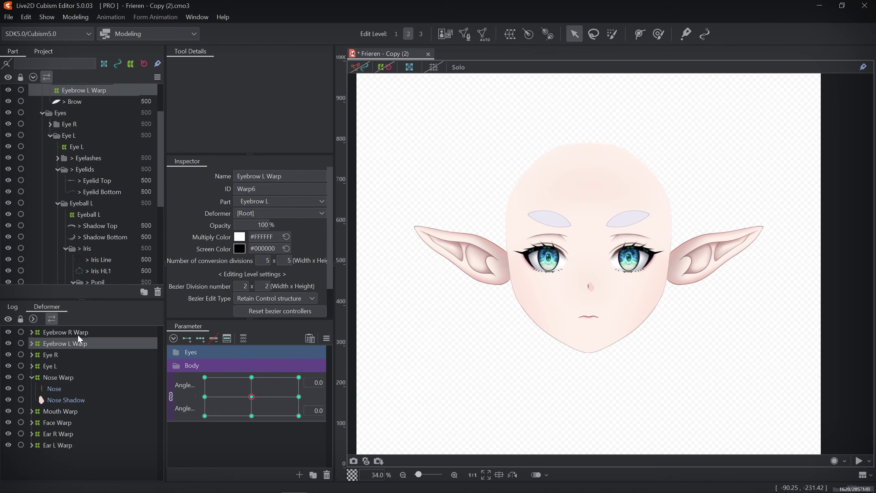
left_click(383, 69)
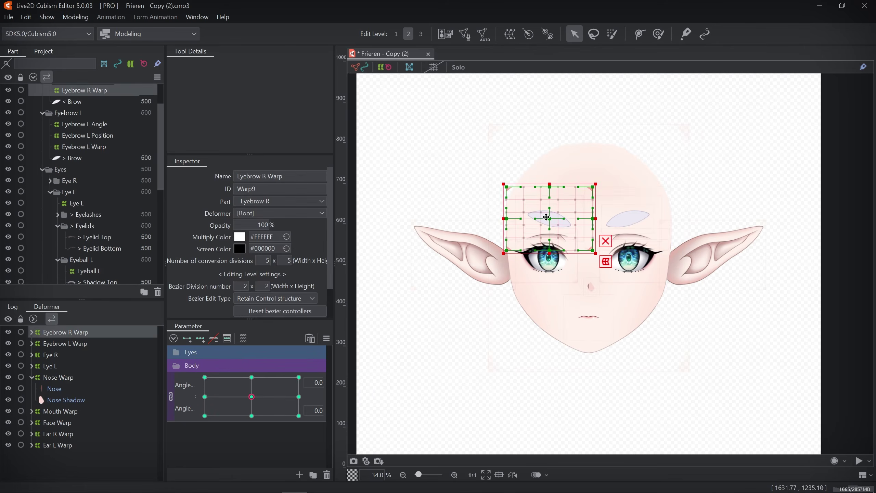
mouse_move(251, 397)
left_mouse_down()
mouse_move(276, 383)
mouse_move(214, 386)
mouse_move(260, 399)
left_mouse_up()
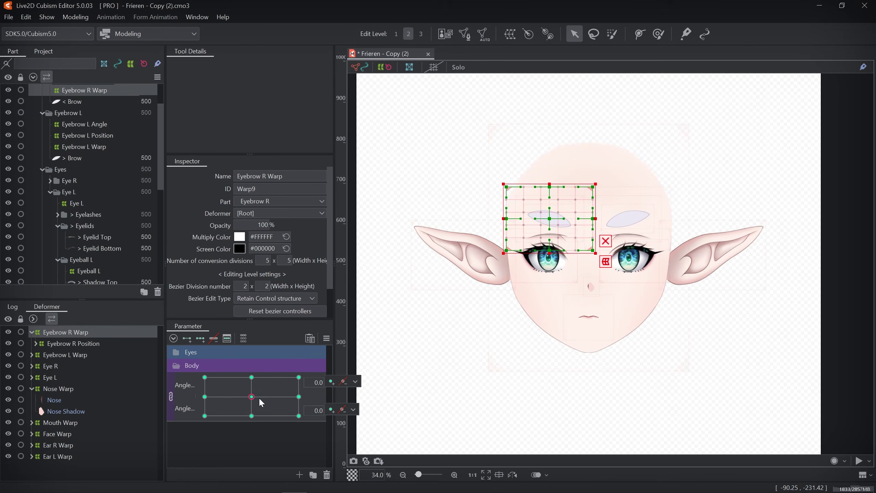
- Clear the selection, collapse the expanded deformer branches and preview the whole face turning with its deformers shown
key("Escape")
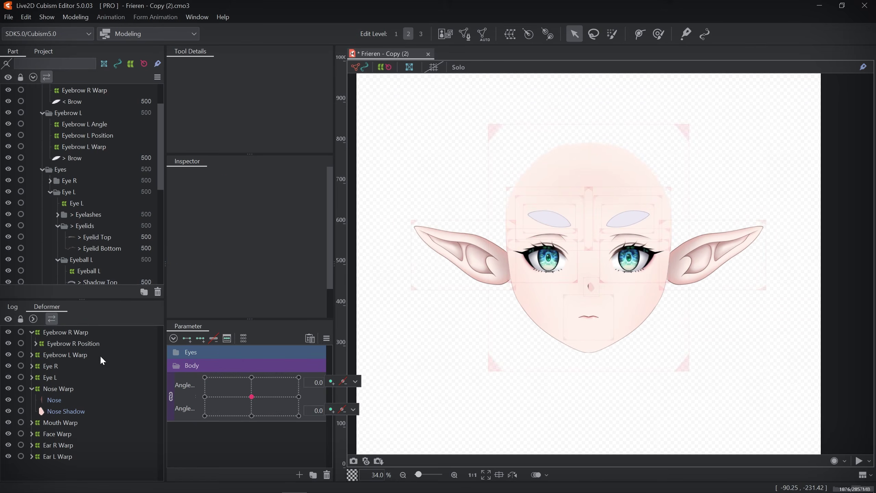
left_click(32, 332)
left_click(32, 377)
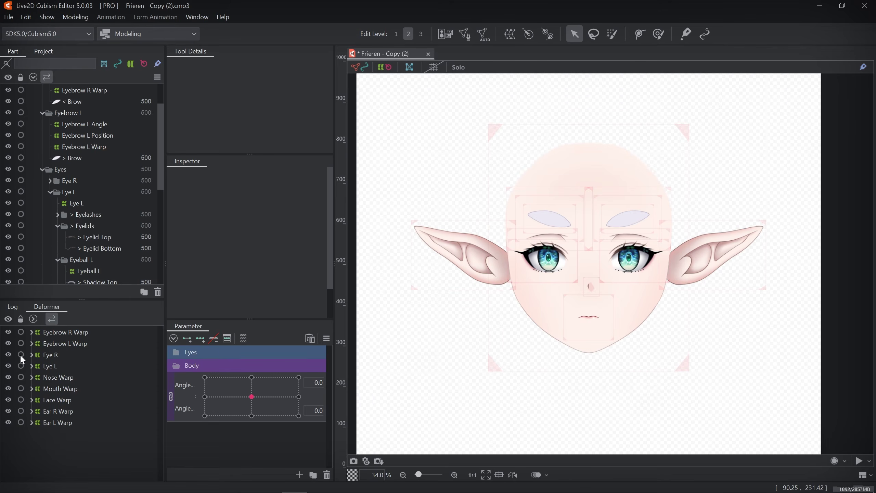
mouse_move(246, 410)
left_mouse_down()
mouse_move(195, 374)
mouse_move(211, 439)
mouse_move(254, 397)
left_mouse_up()
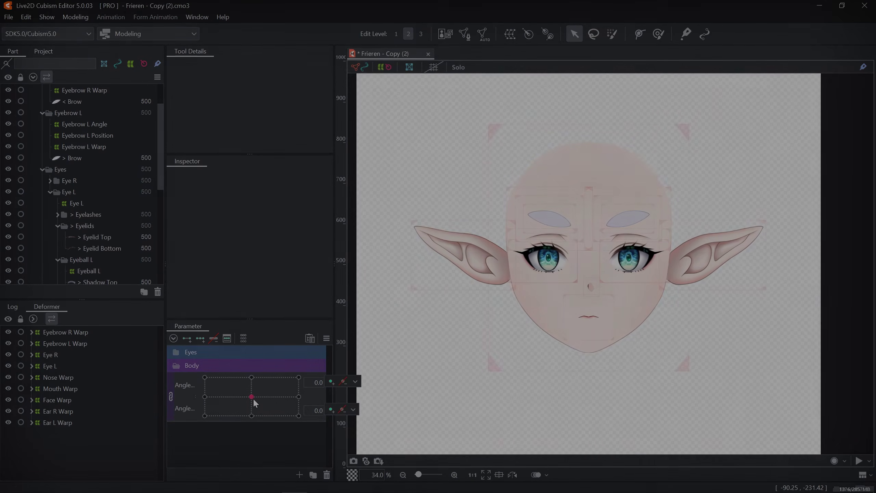